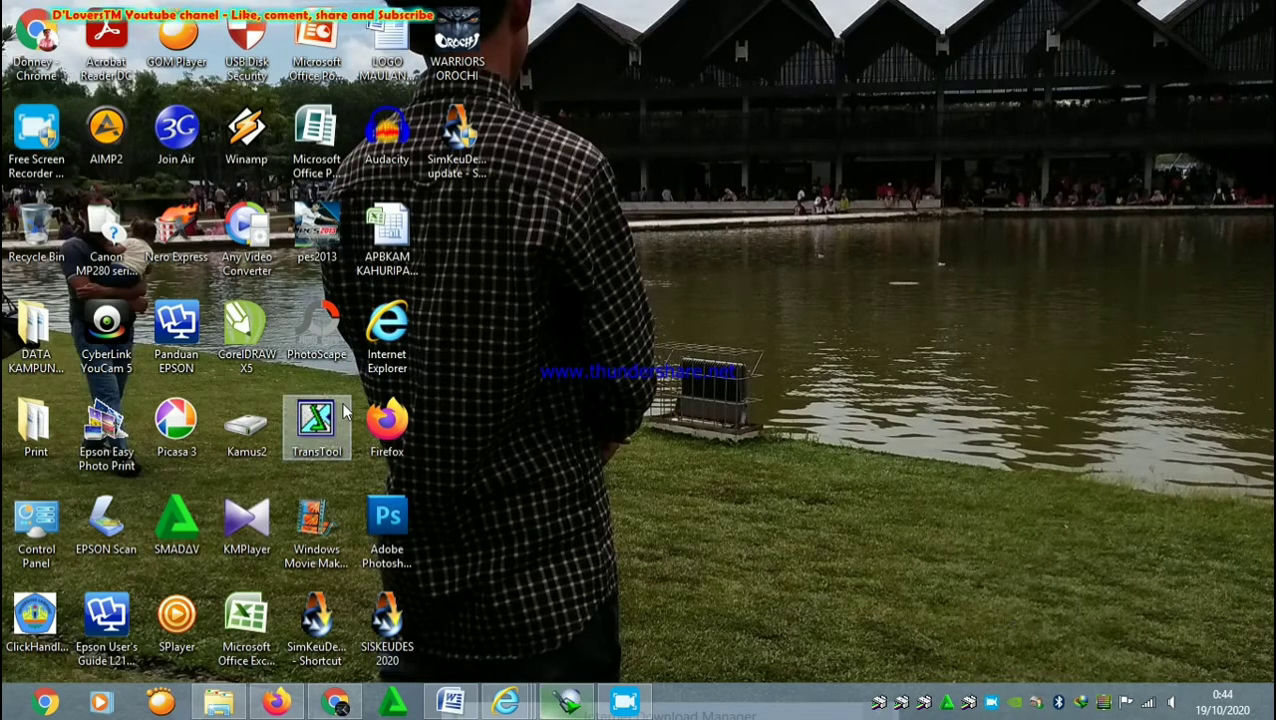
Switch to the UNDANGAN MUSRENBANG 2019 document in Word, overview all its pages, and return to 100% zoom.
click(462, 712)
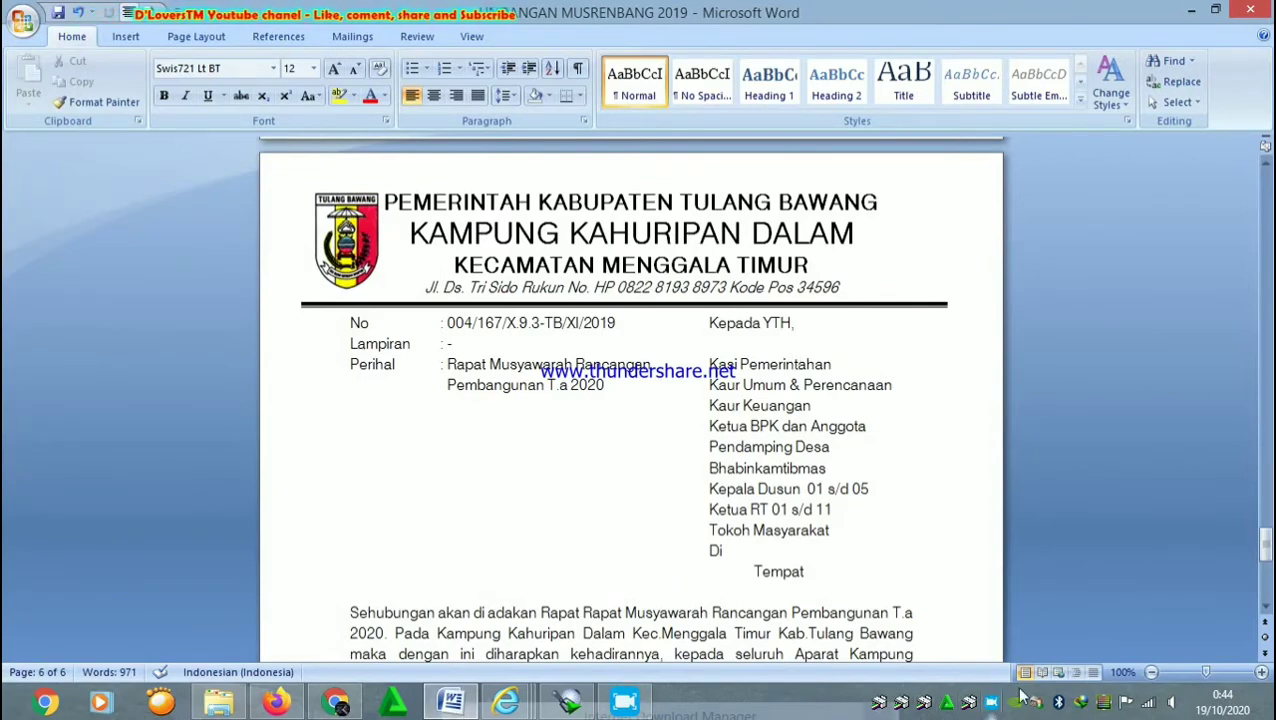
click(1151, 672)
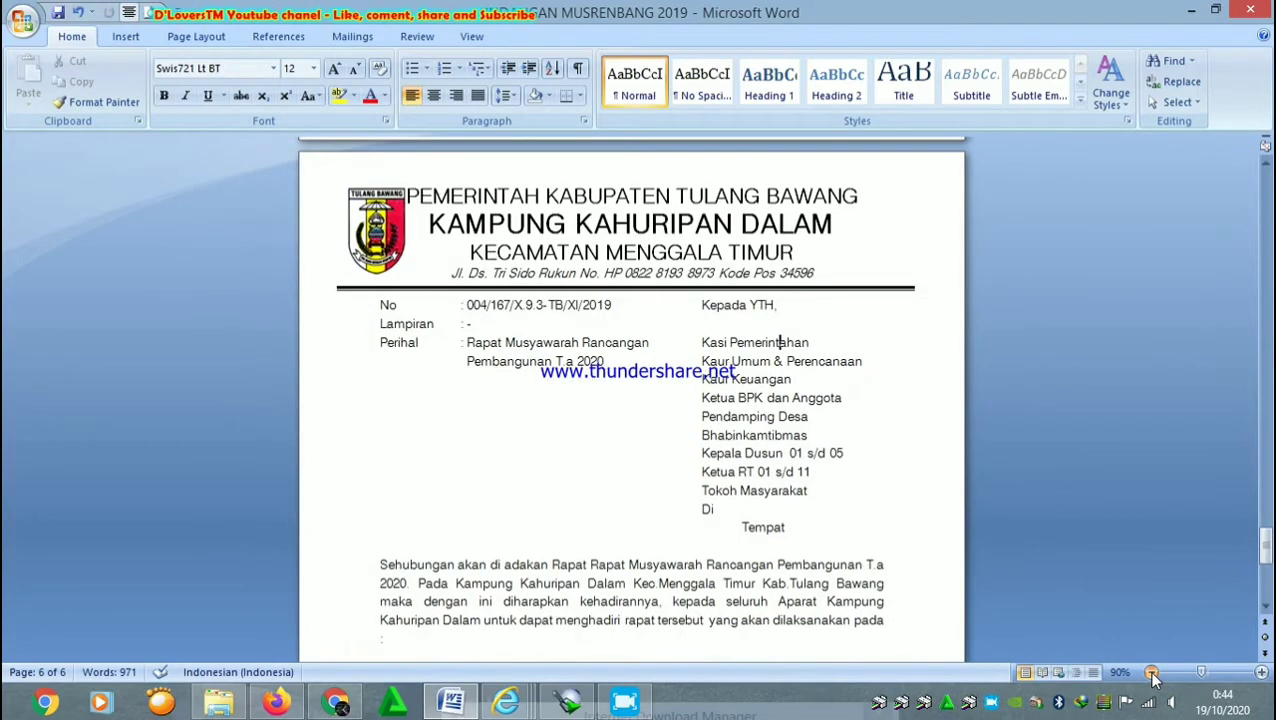
click(1151, 672)
click(1151, 672)
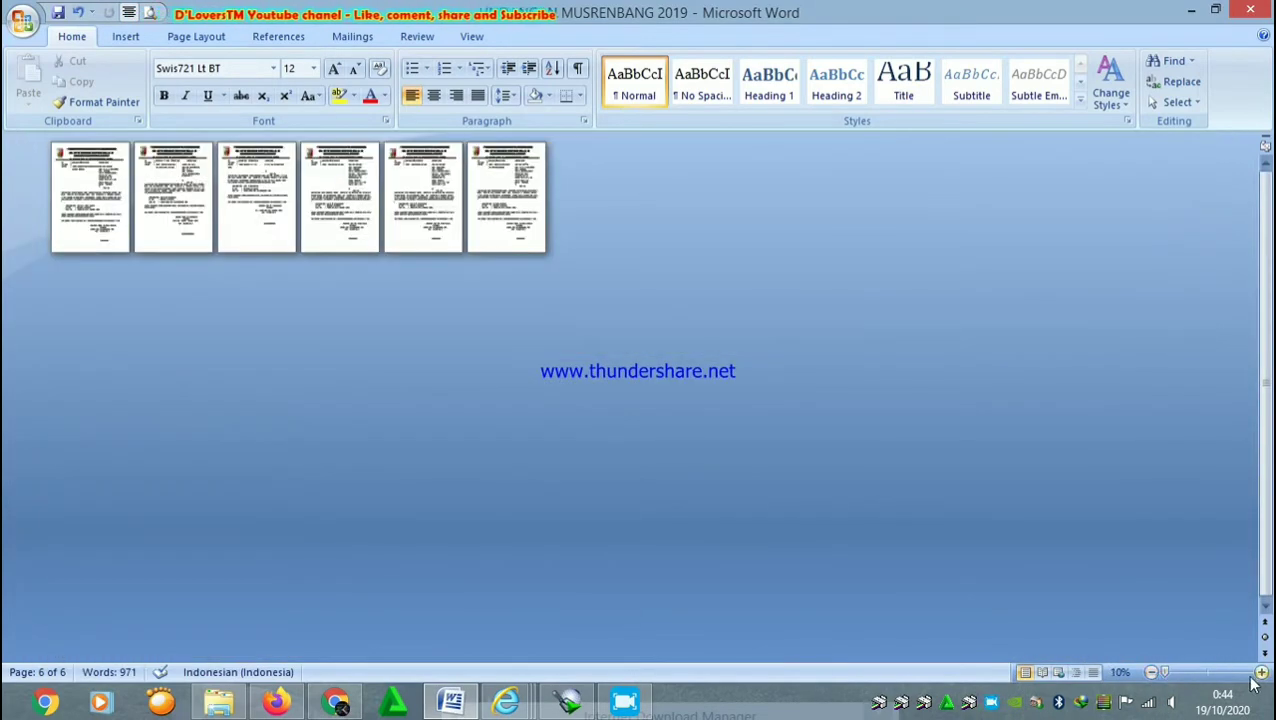
drag(1165, 673, 1208, 682)
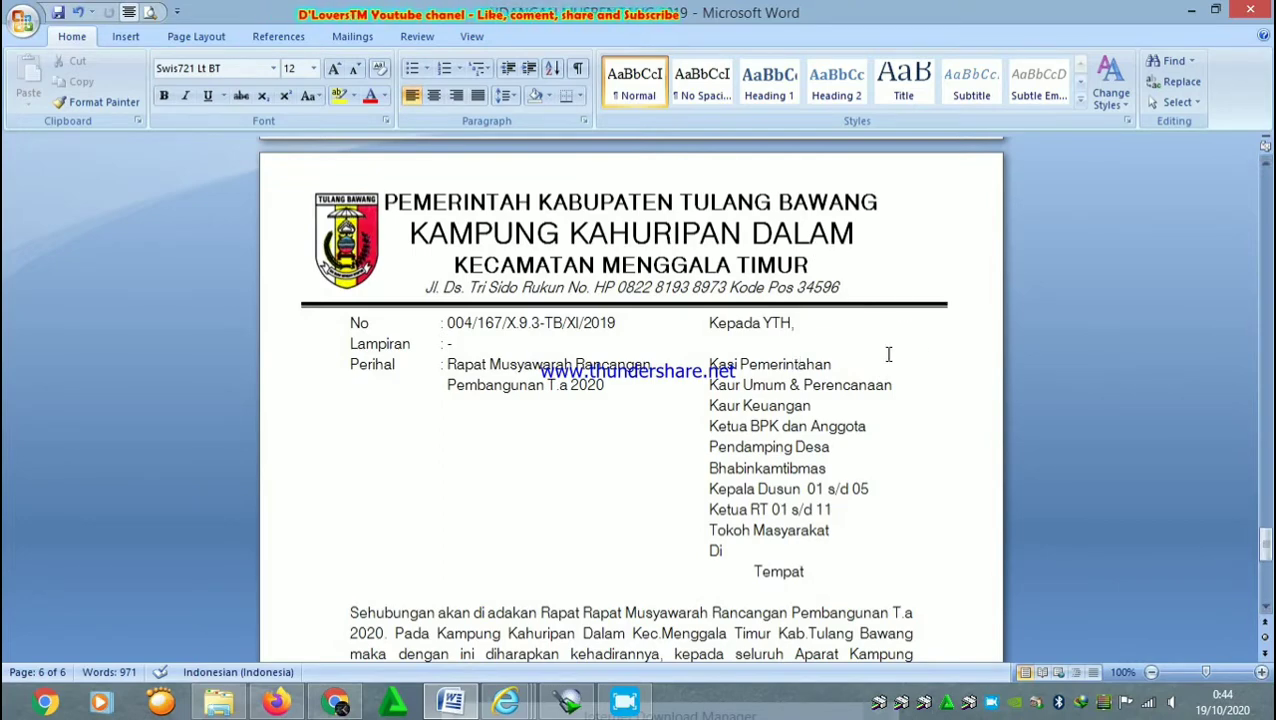
Examine the letterhead text on page 6, highlighting the whole heading block and its italic address line.
drag(843, 287, 424, 162)
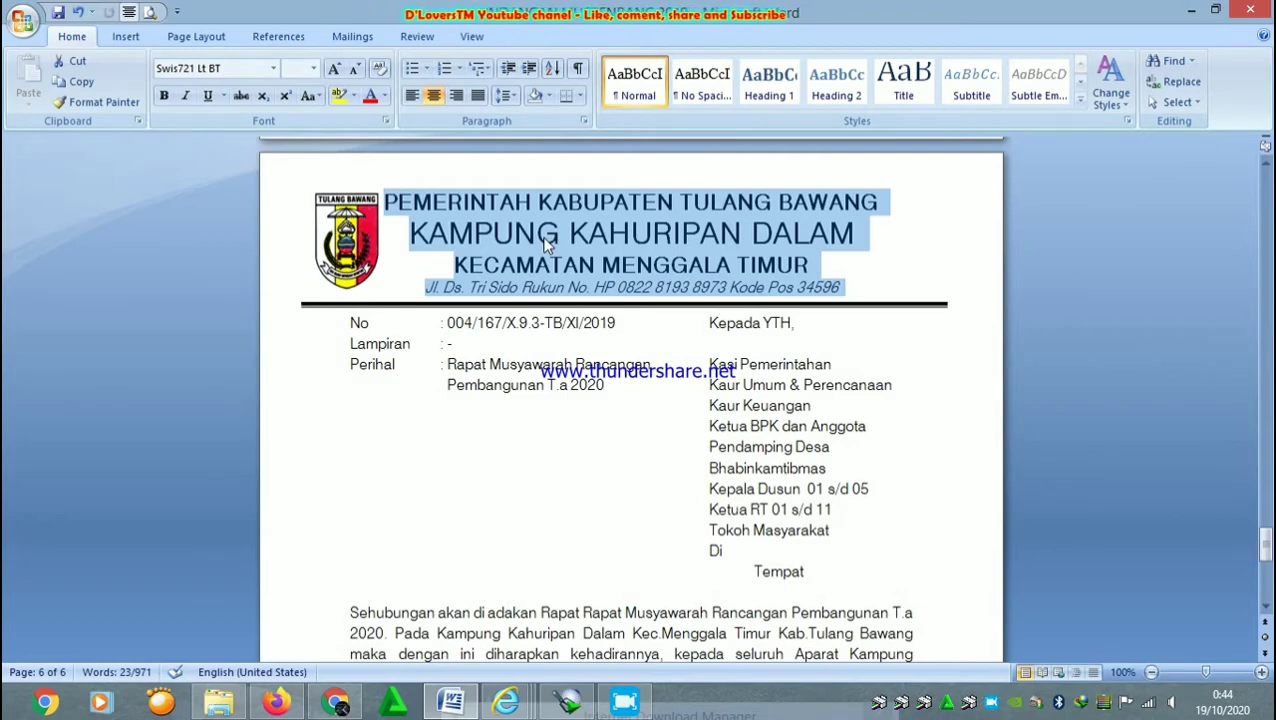
click(846, 288)
drag(842, 288, 424, 289)
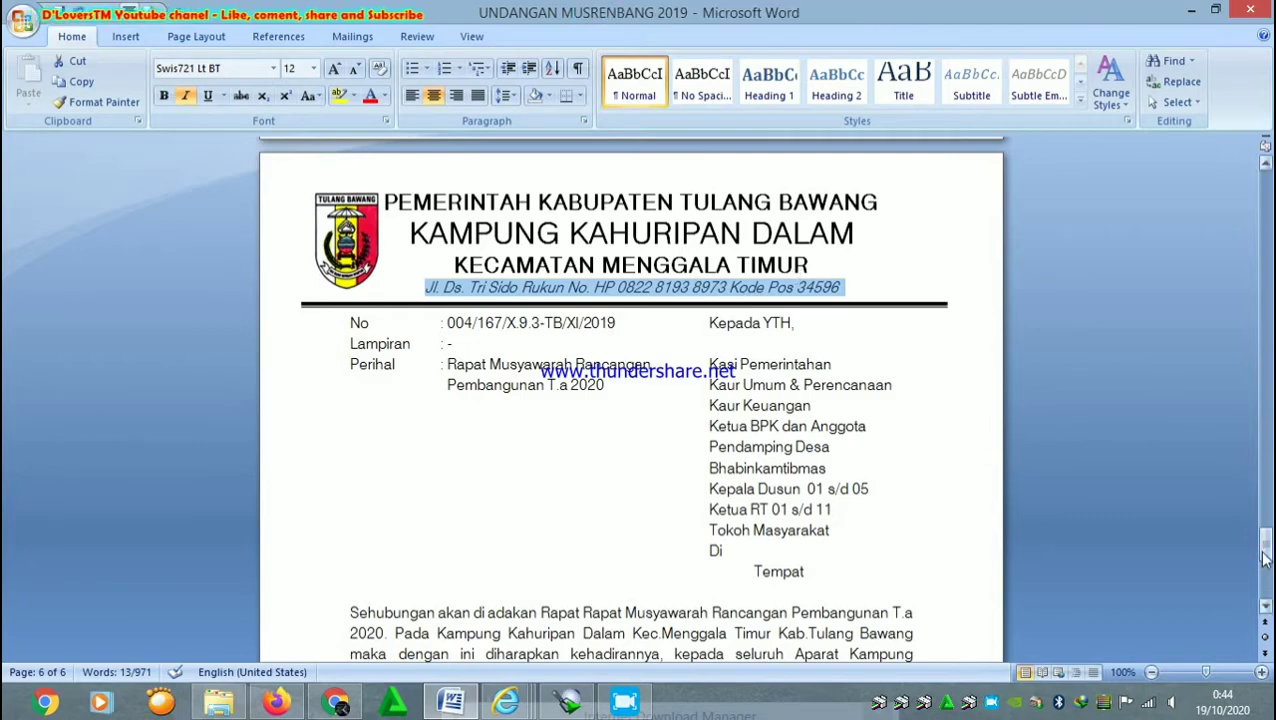
Examine the letter's No, Lampiran and Perihal lines, highlighting the parts of the letter number and the subject text.
drag(1266, 556, 1266, 558)
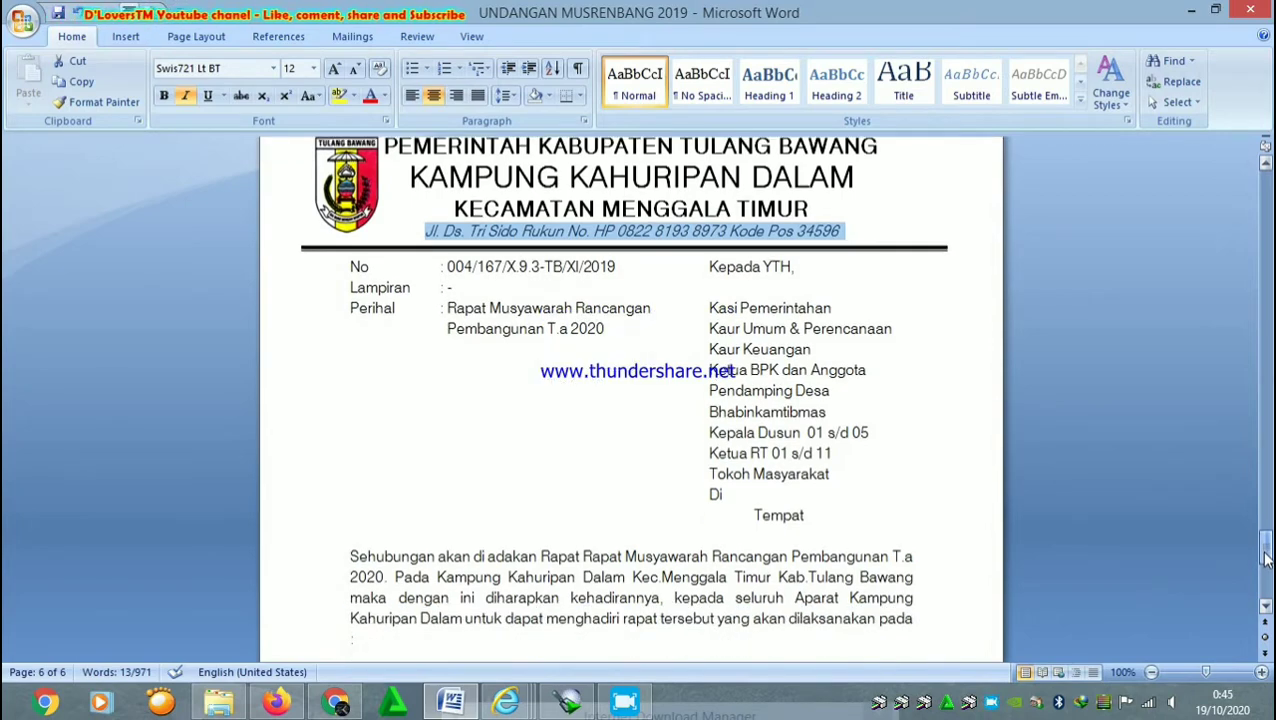
click(345, 287)
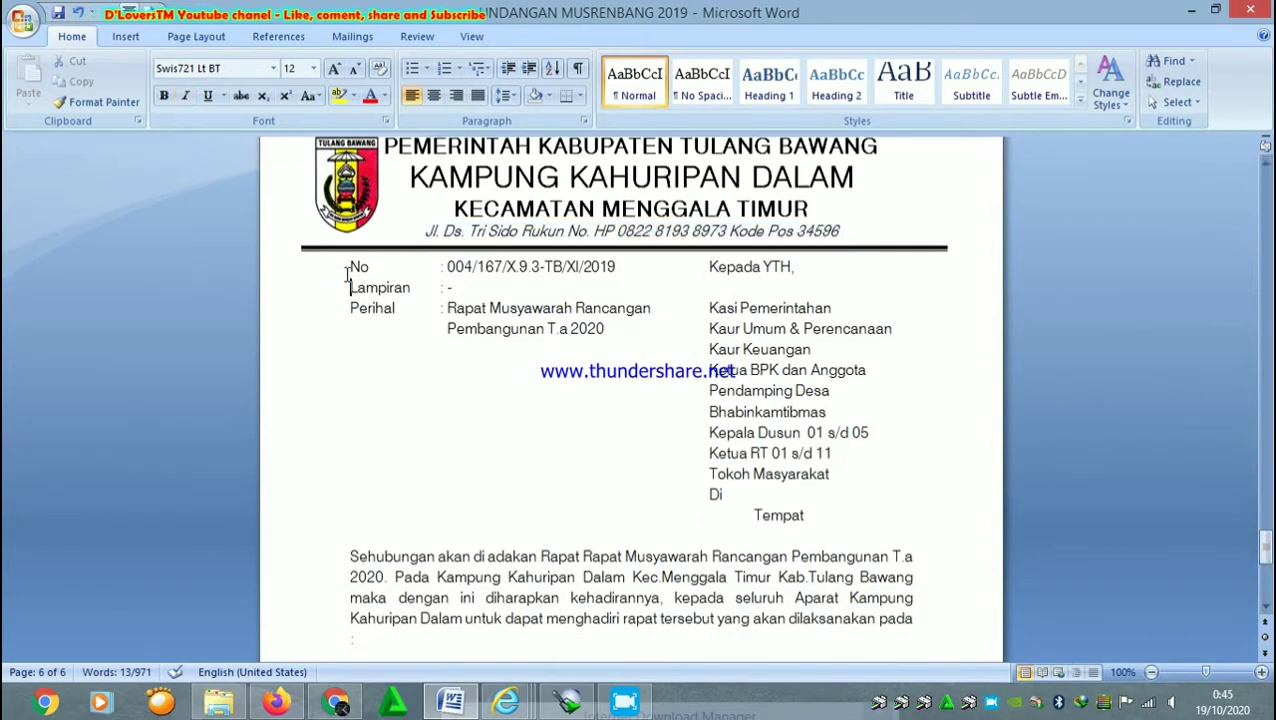
drag(349, 267, 806, 372)
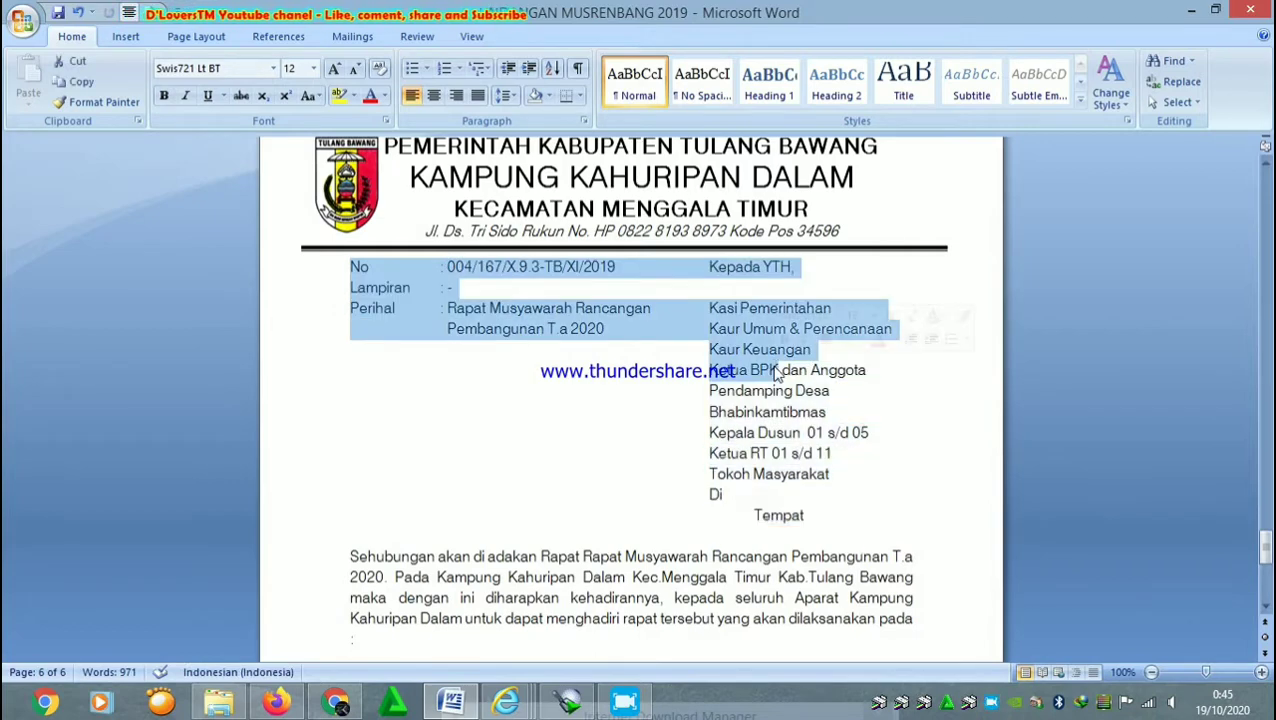
click(550, 338)
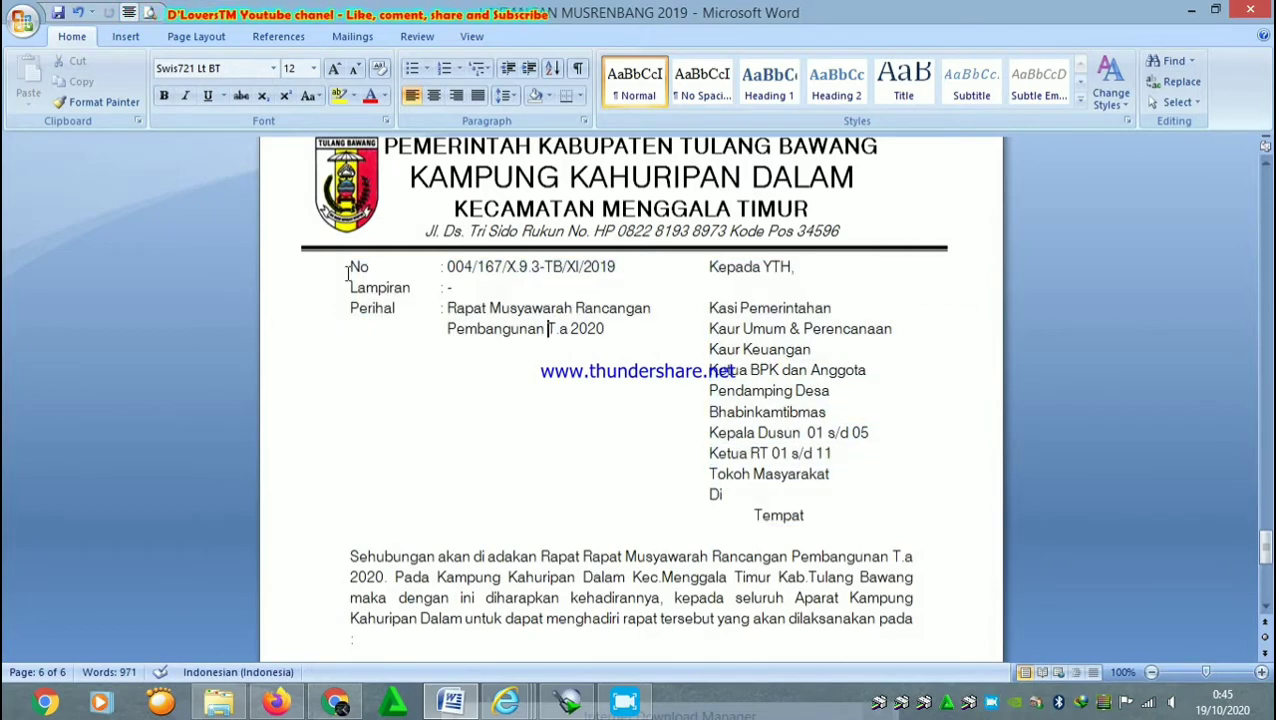
double_click(476, 263)
click(504, 266)
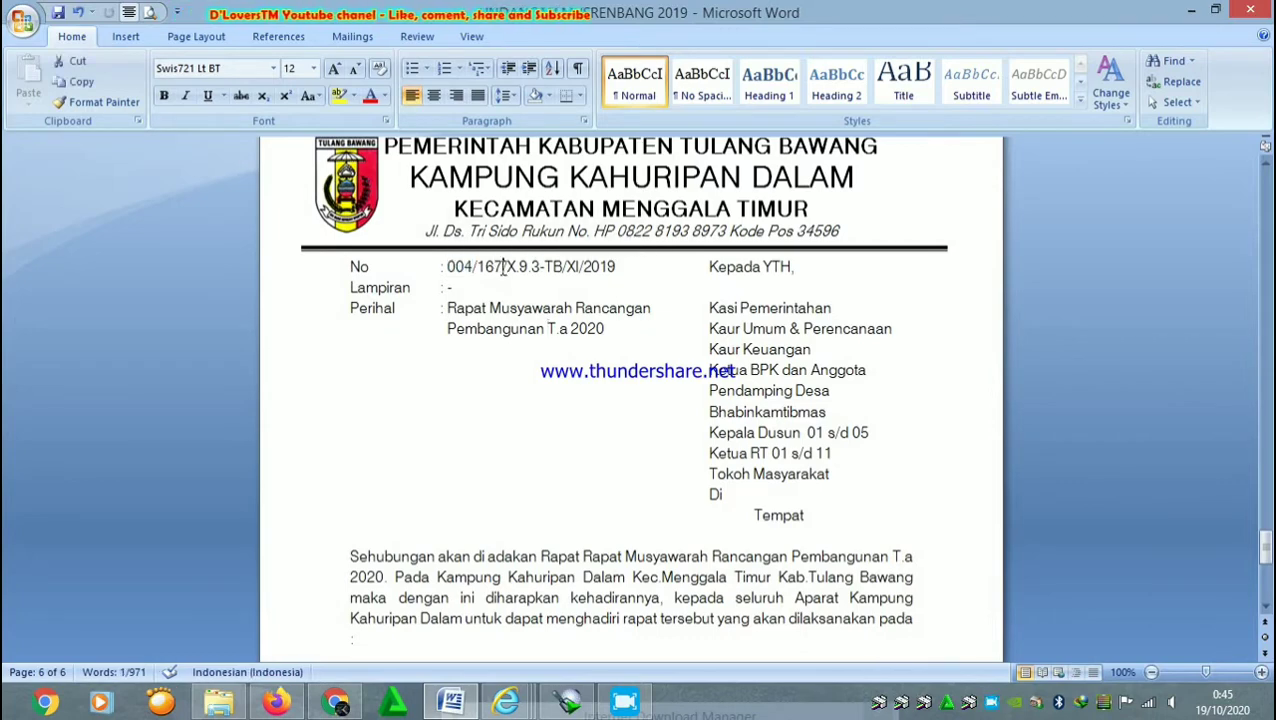
drag(504, 266, 548, 264)
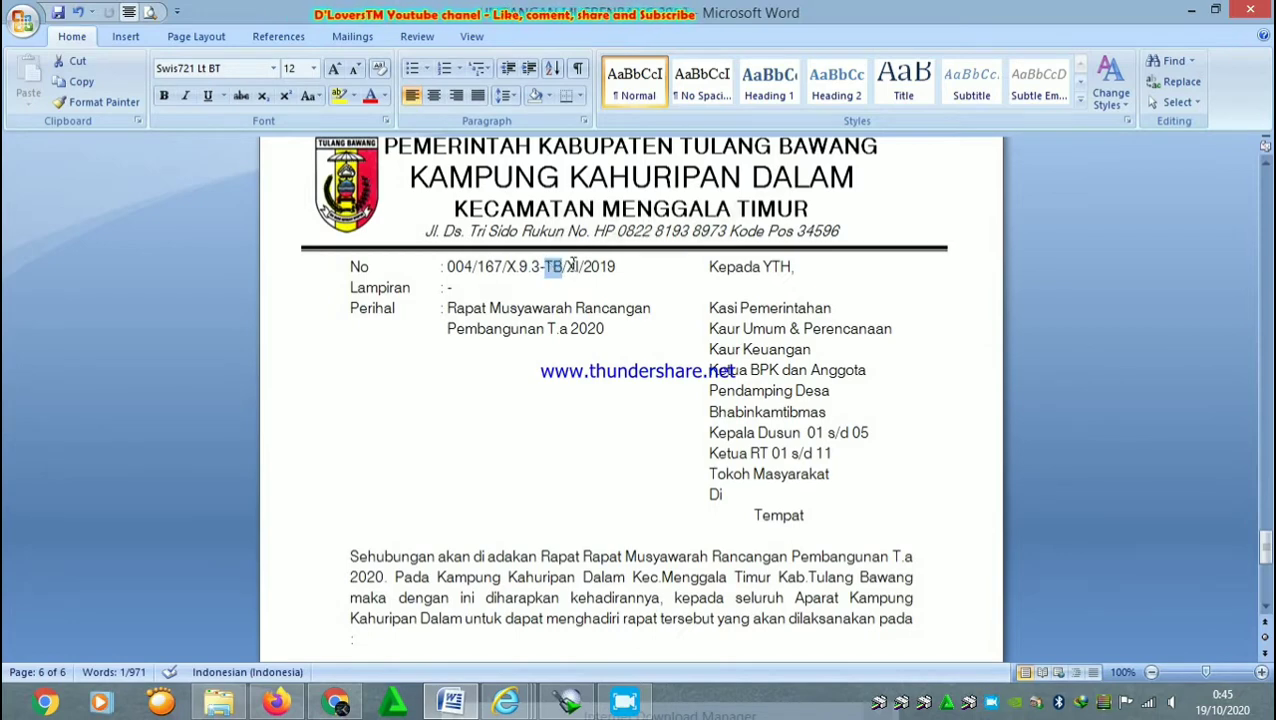
click(576, 266)
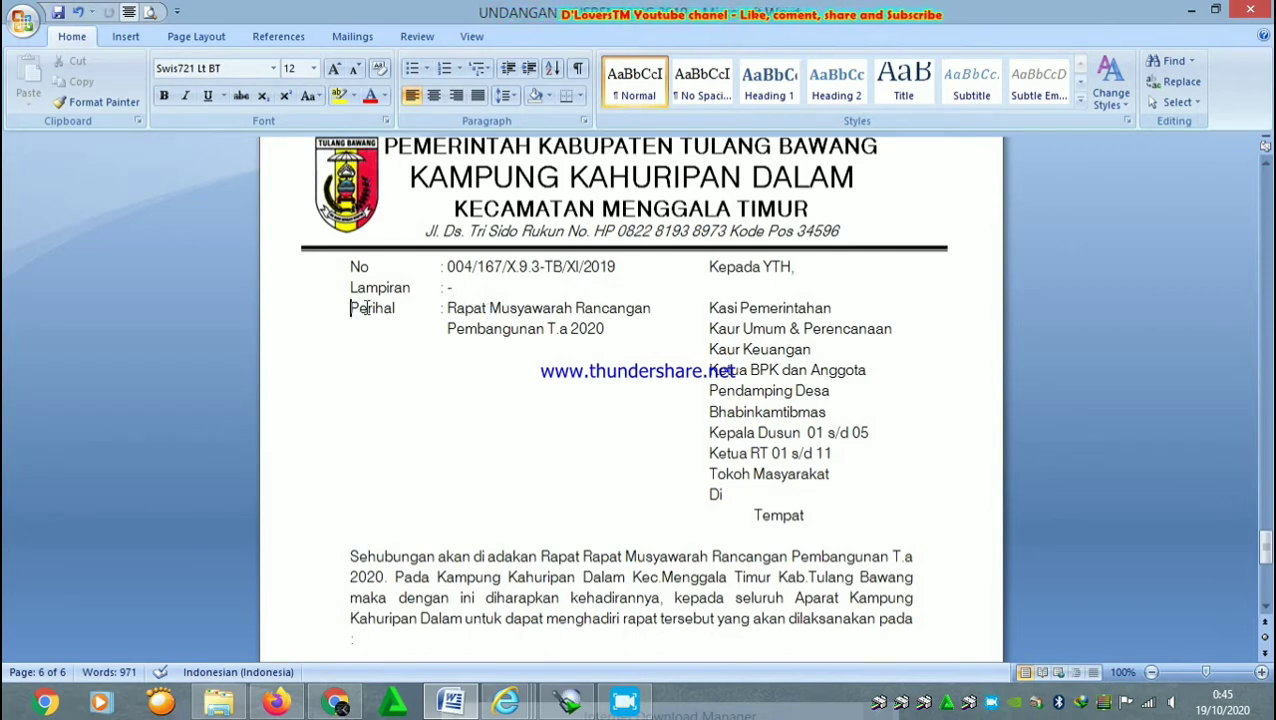
drag(351, 309, 601, 330)
click(598, 330)
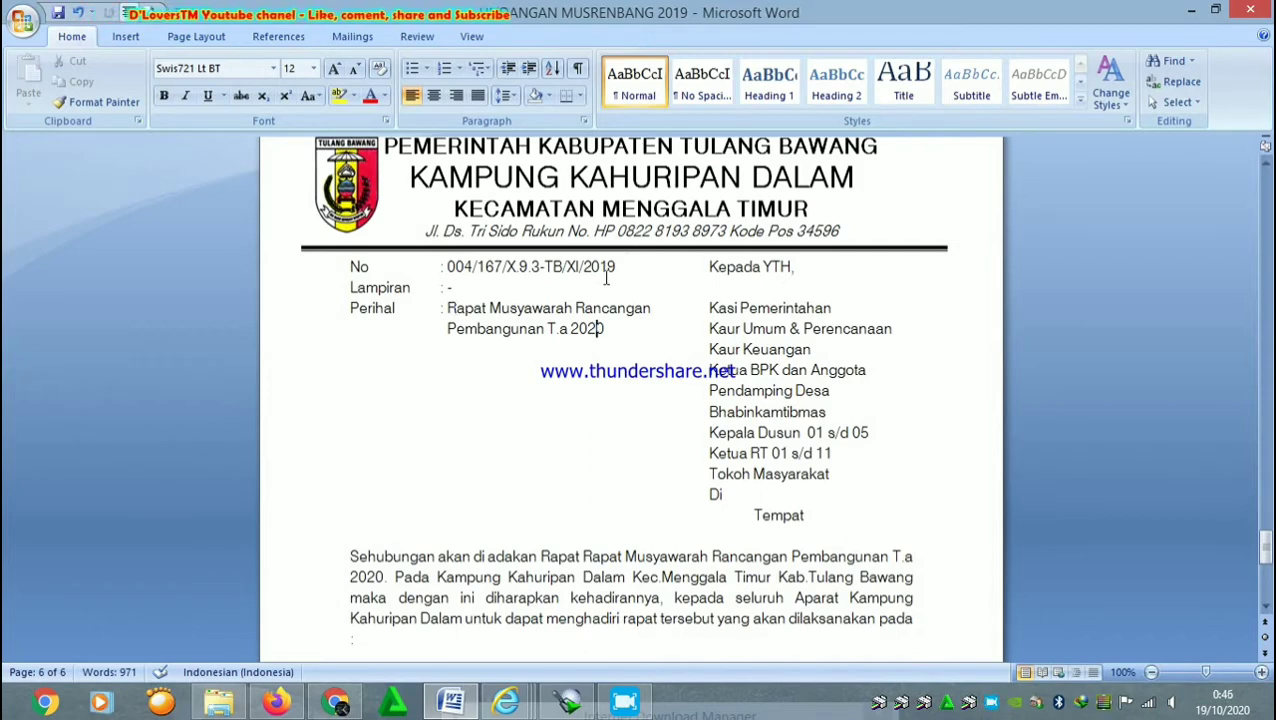
click(617, 268)
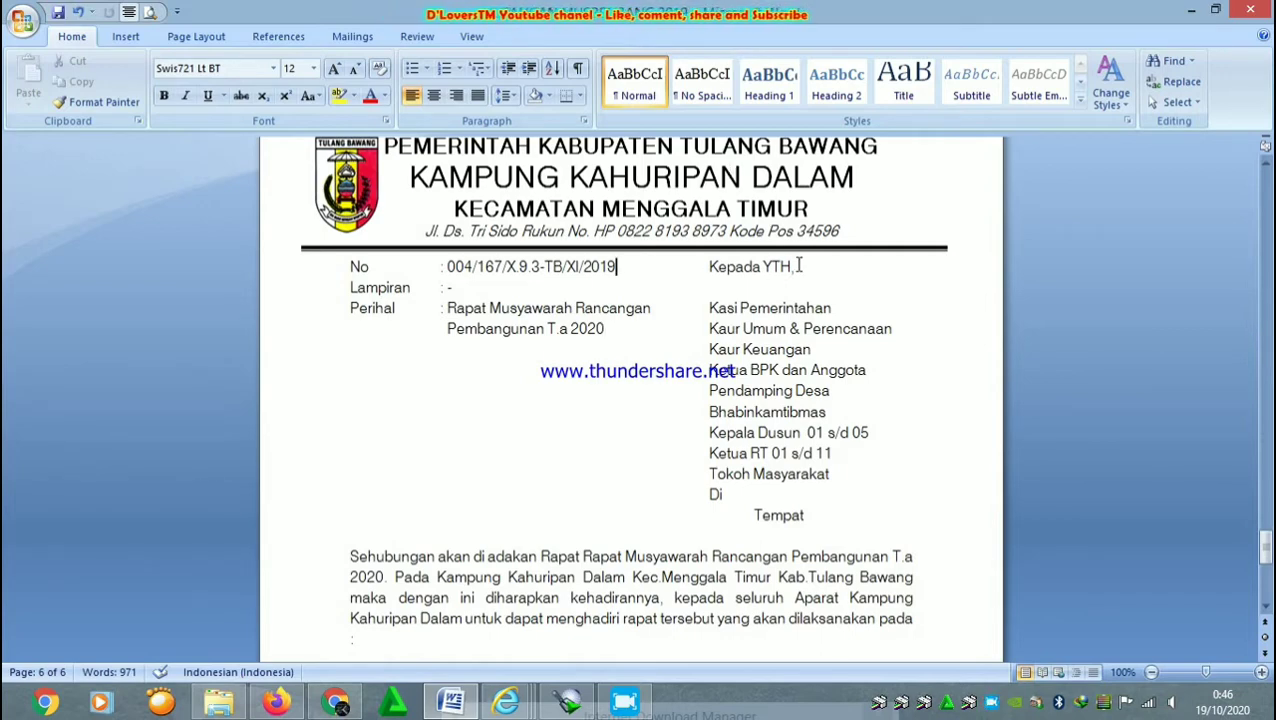
Examine the recipient block, highlighting the "Kepada YTH" line, the list of invited officials and the "Di Tempat" closing.
drag(797, 267, 749, 259)
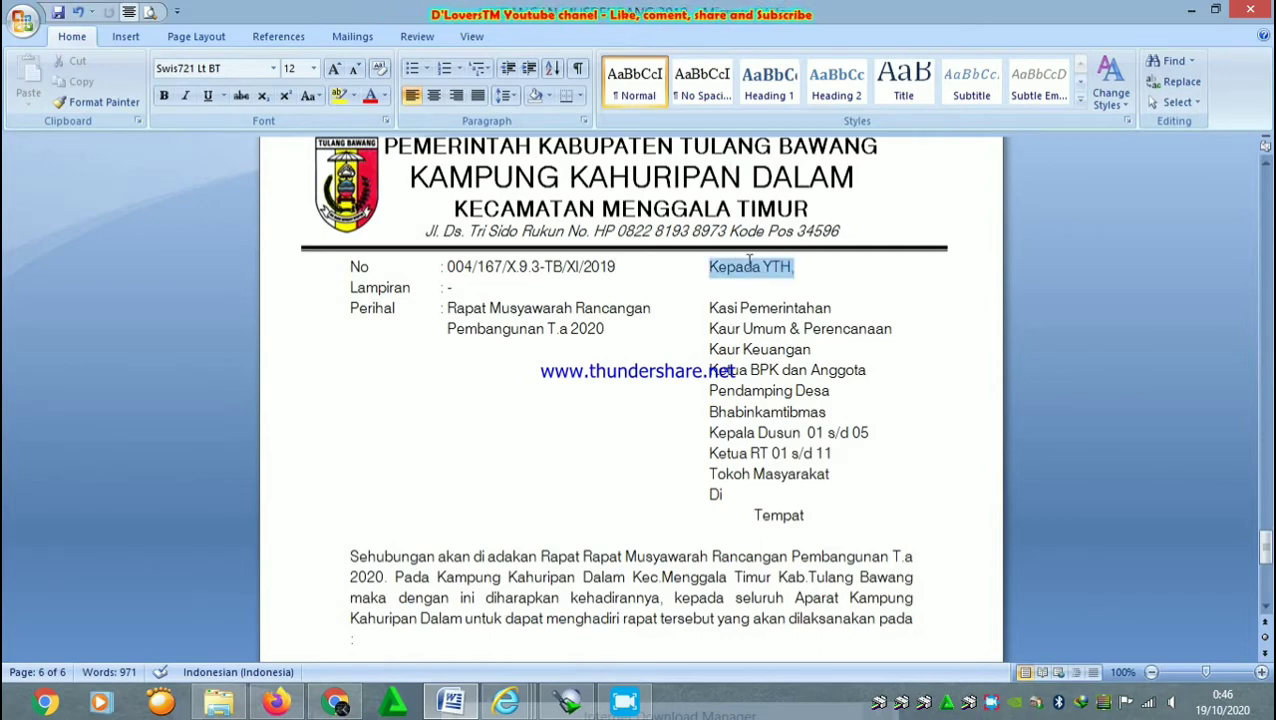
click(703, 310)
drag(703, 310, 772, 372)
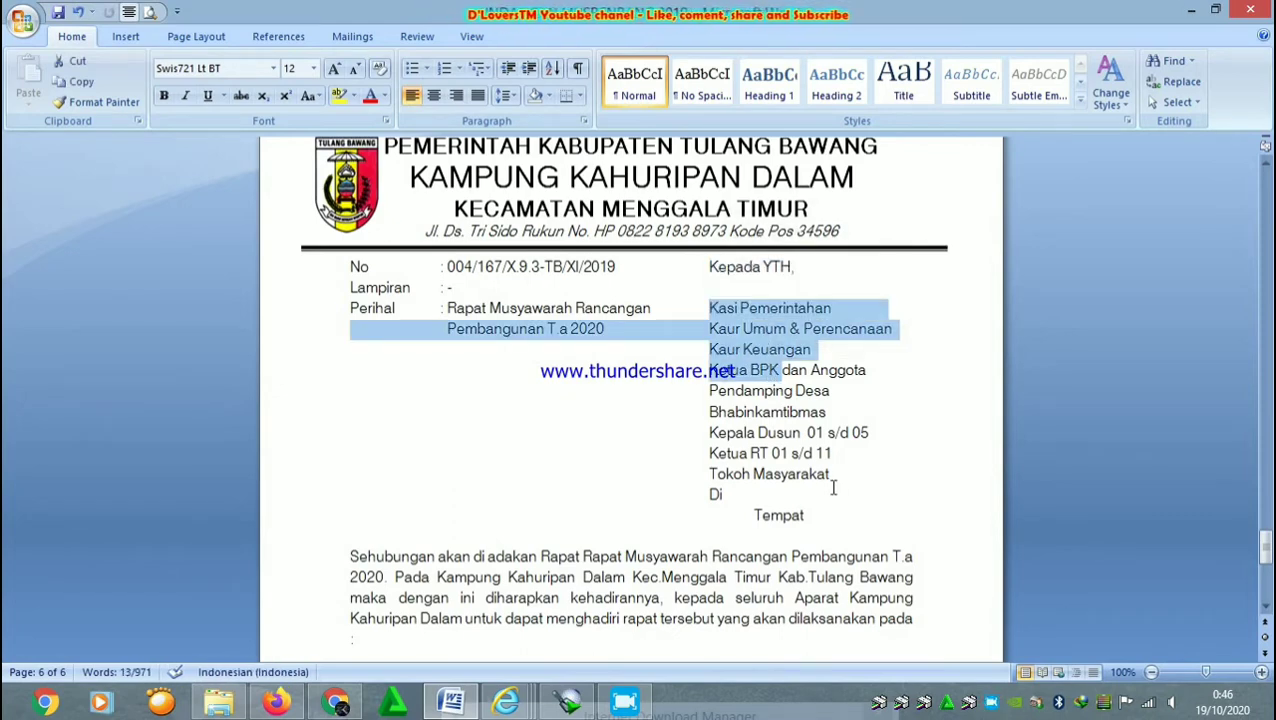
drag(830, 476, 745, 332)
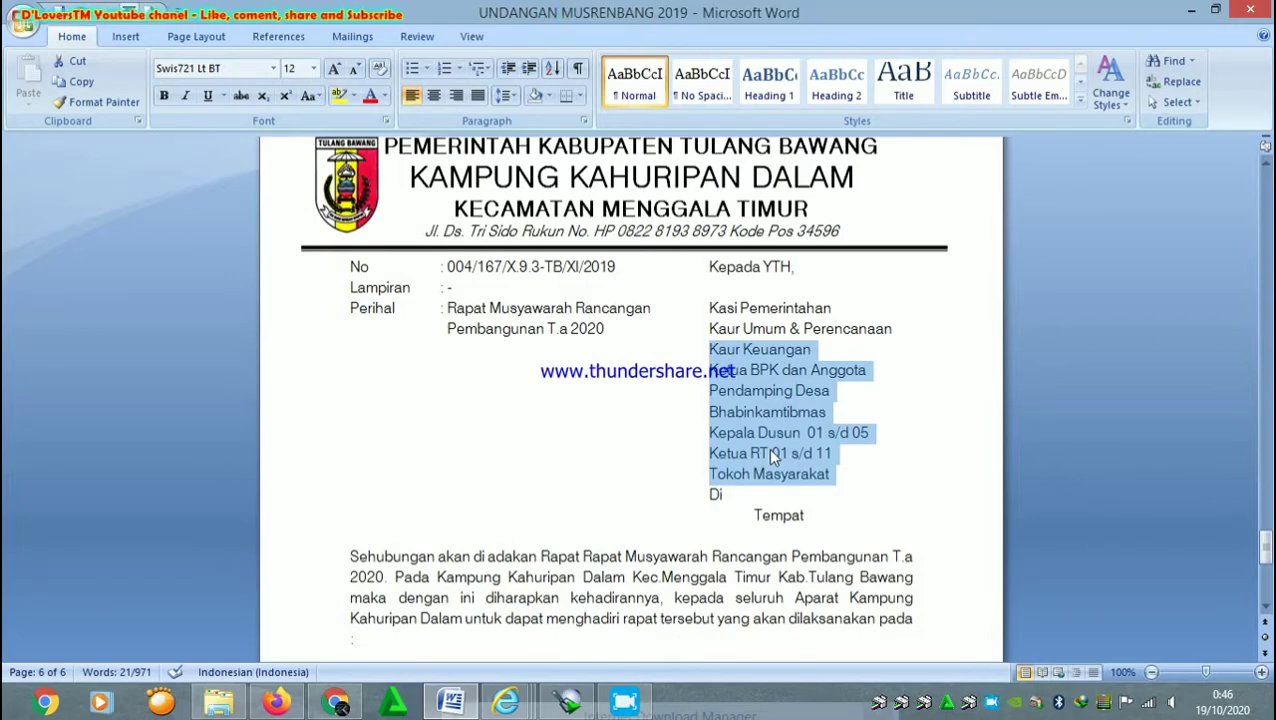
click(1265, 608)
scroll(1265, 608, down, 1)
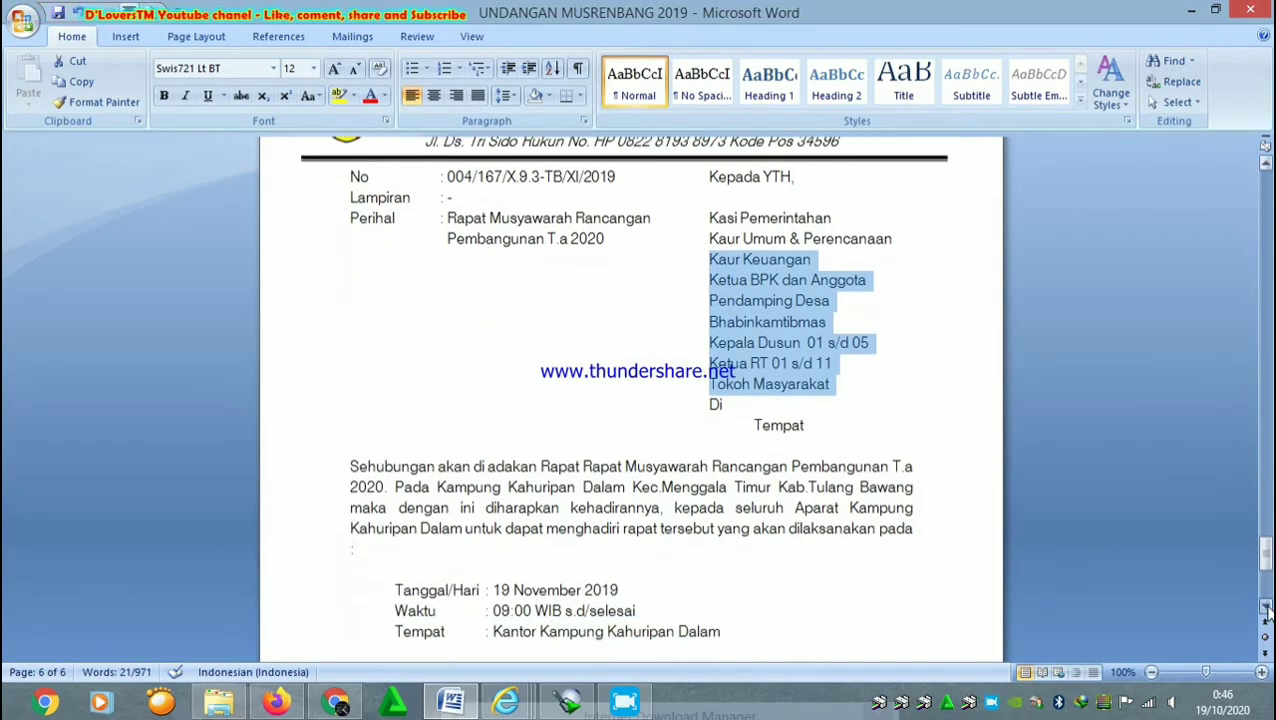
drag(806, 425, 714, 406)
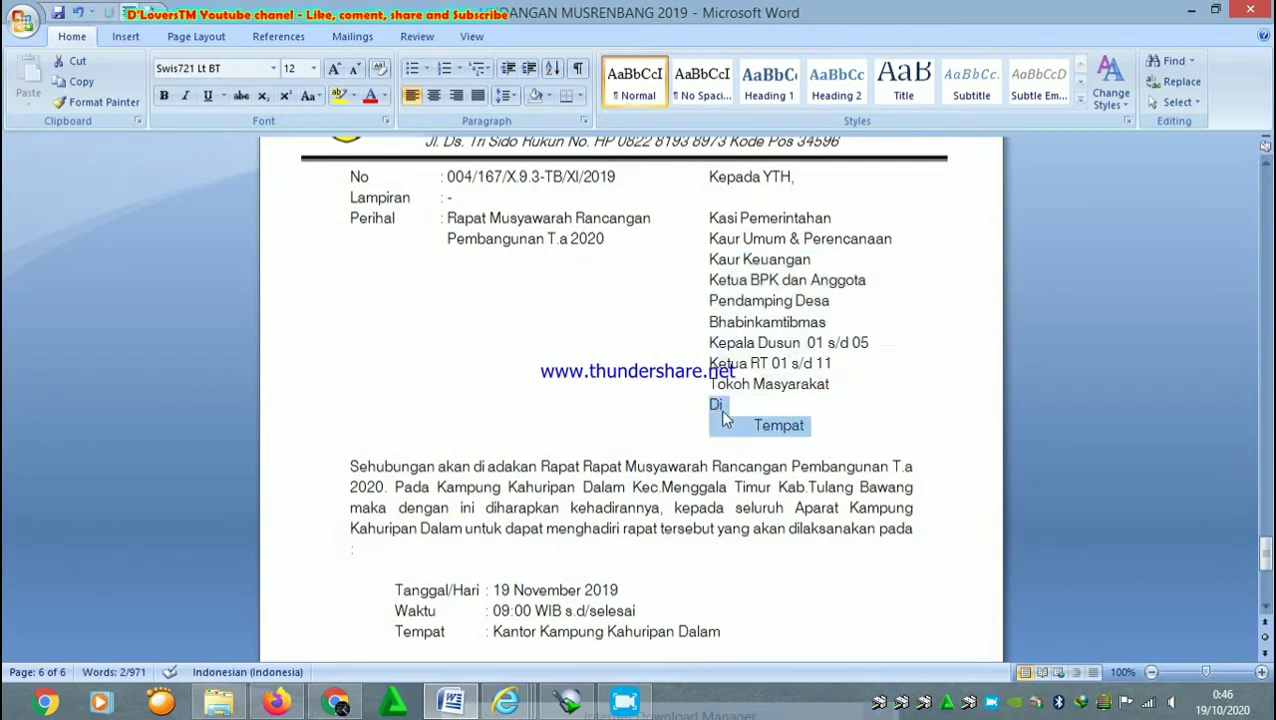
click(723, 412)
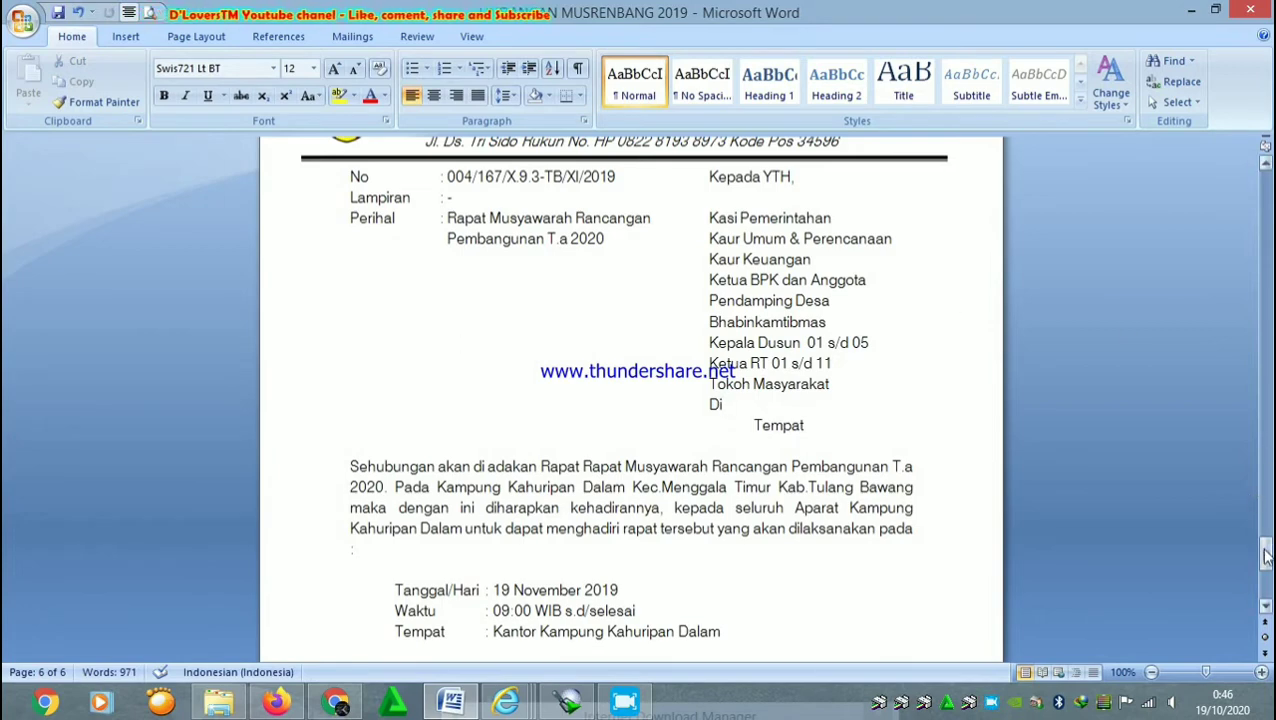
Examine the opening body paragraph beginning "Sehubungan akan di adakan", highlighting the village location and the request for attendance.
drag(1266, 554, 1266, 553)
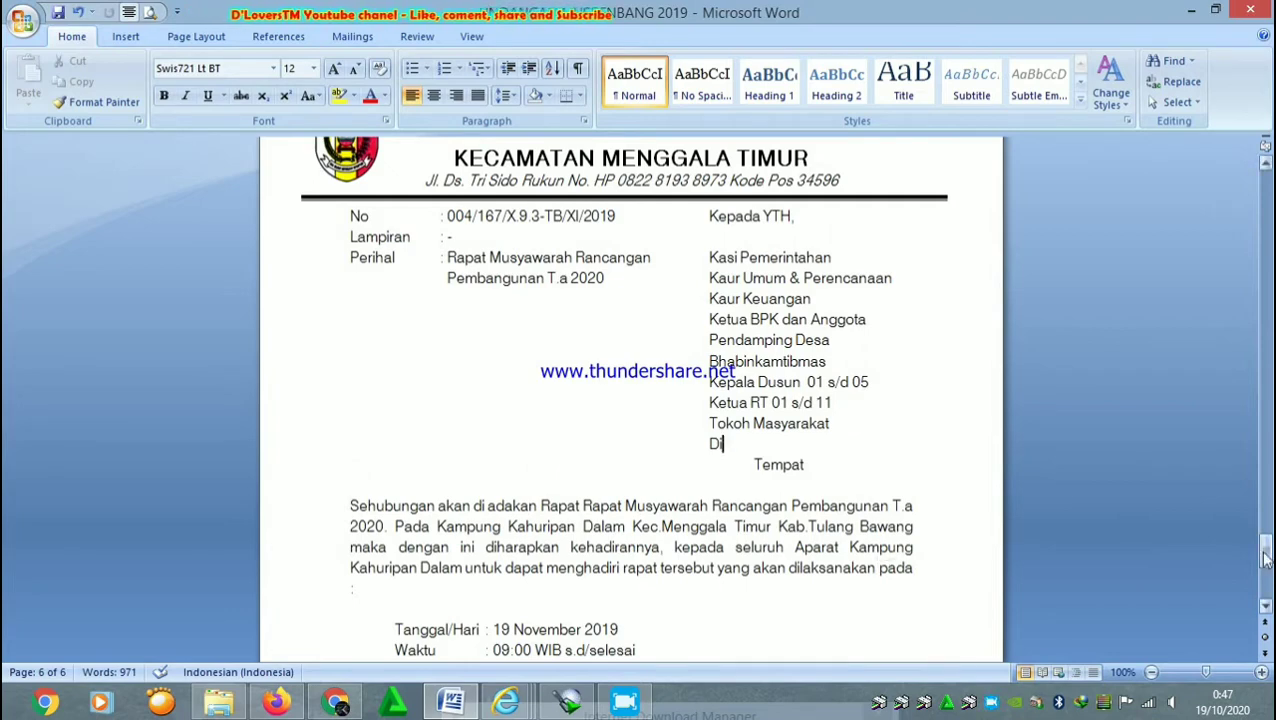
drag(1265, 558, 1266, 551)
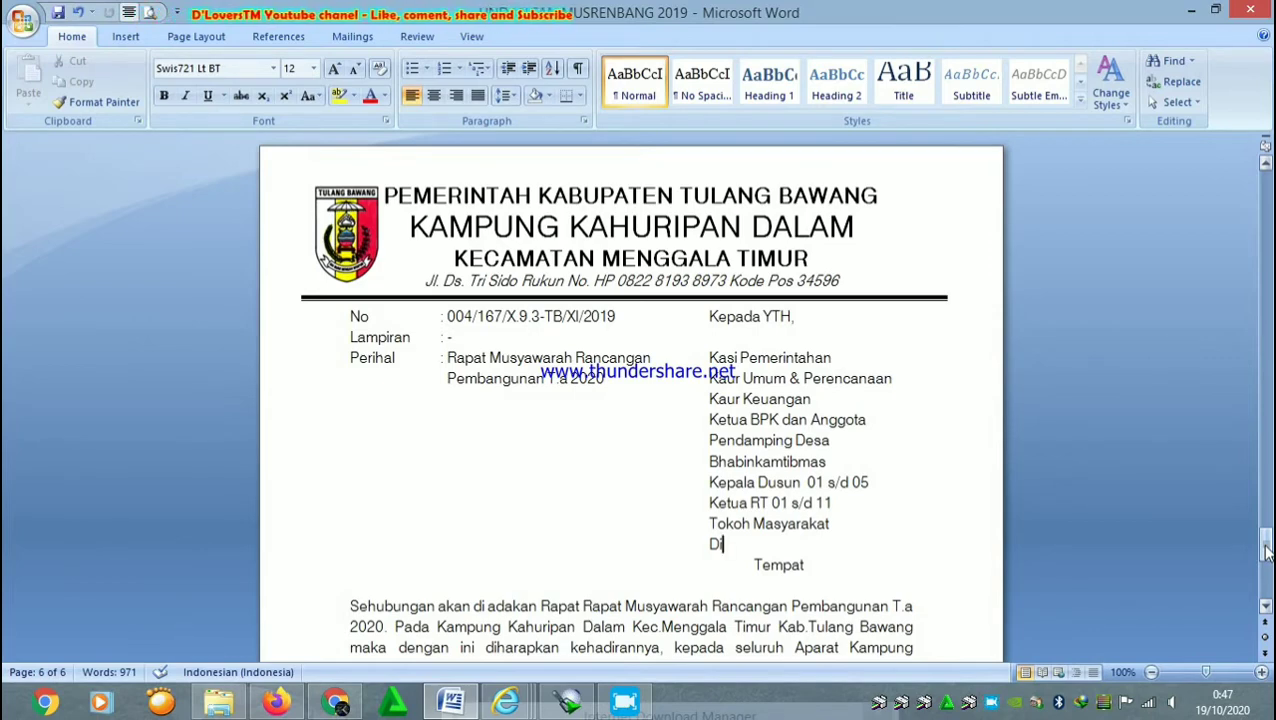
drag(1266, 552, 1266, 561)
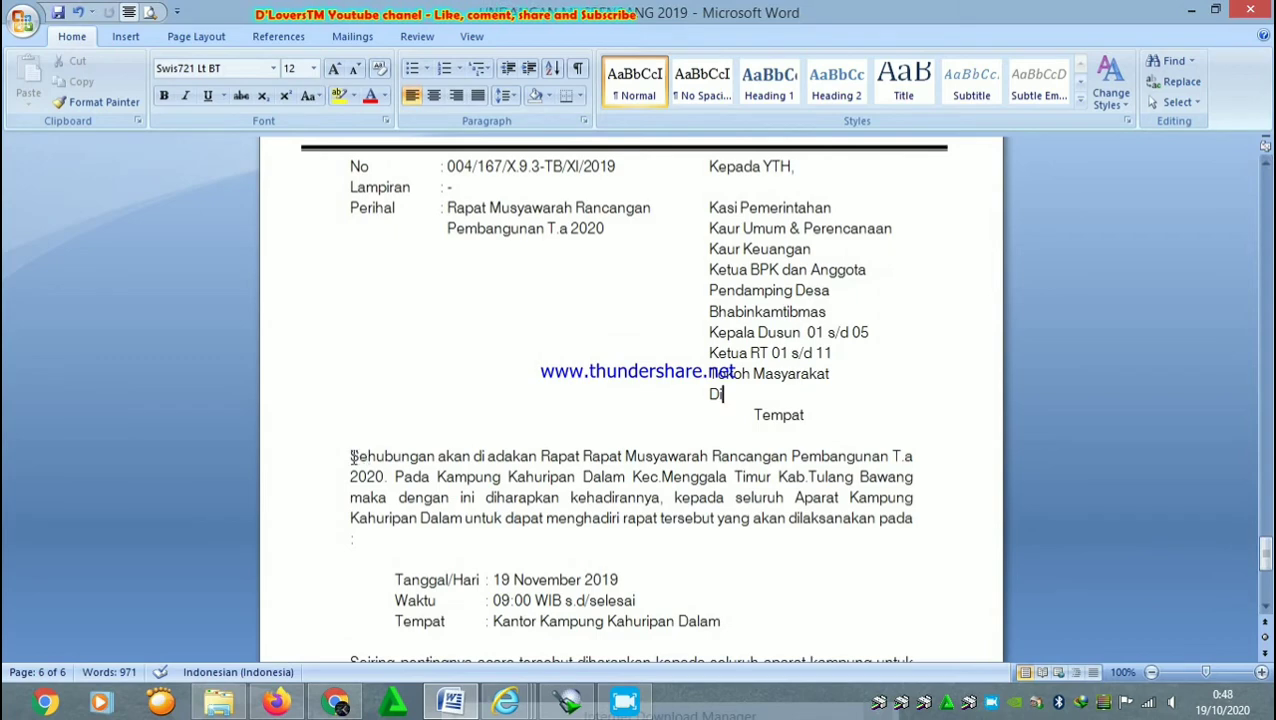
drag(352, 456, 926, 531)
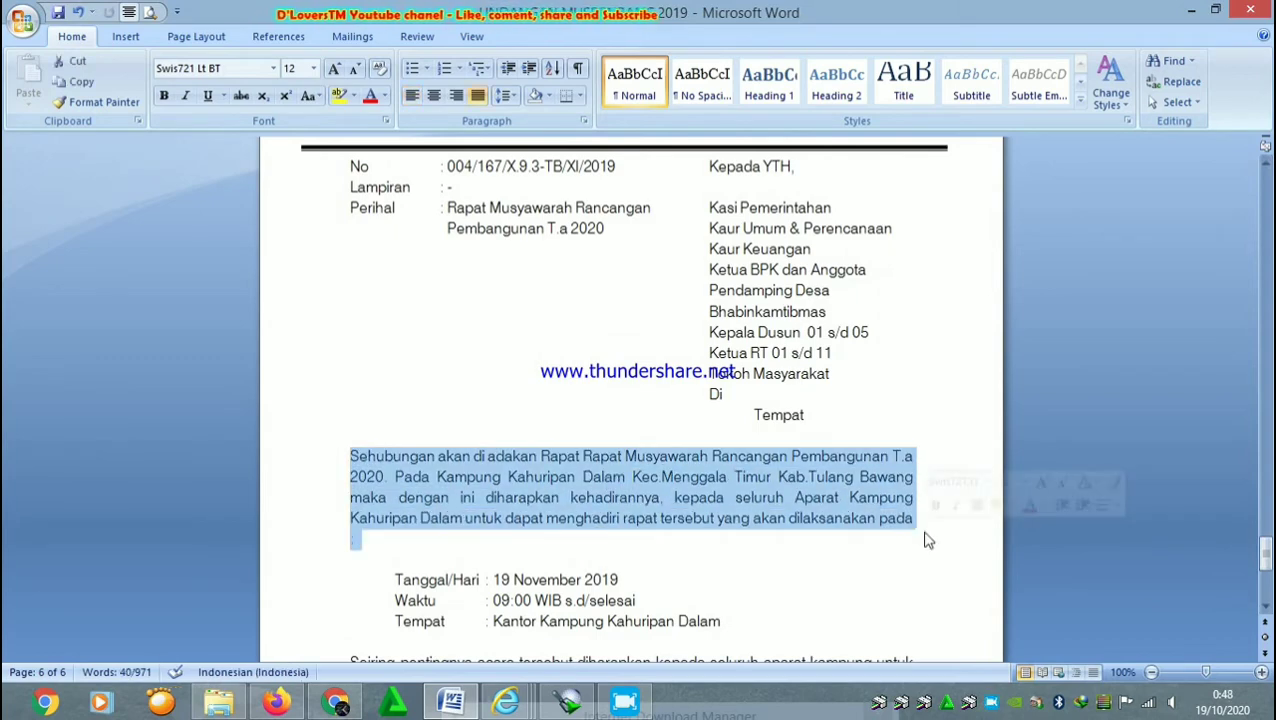
click(366, 468)
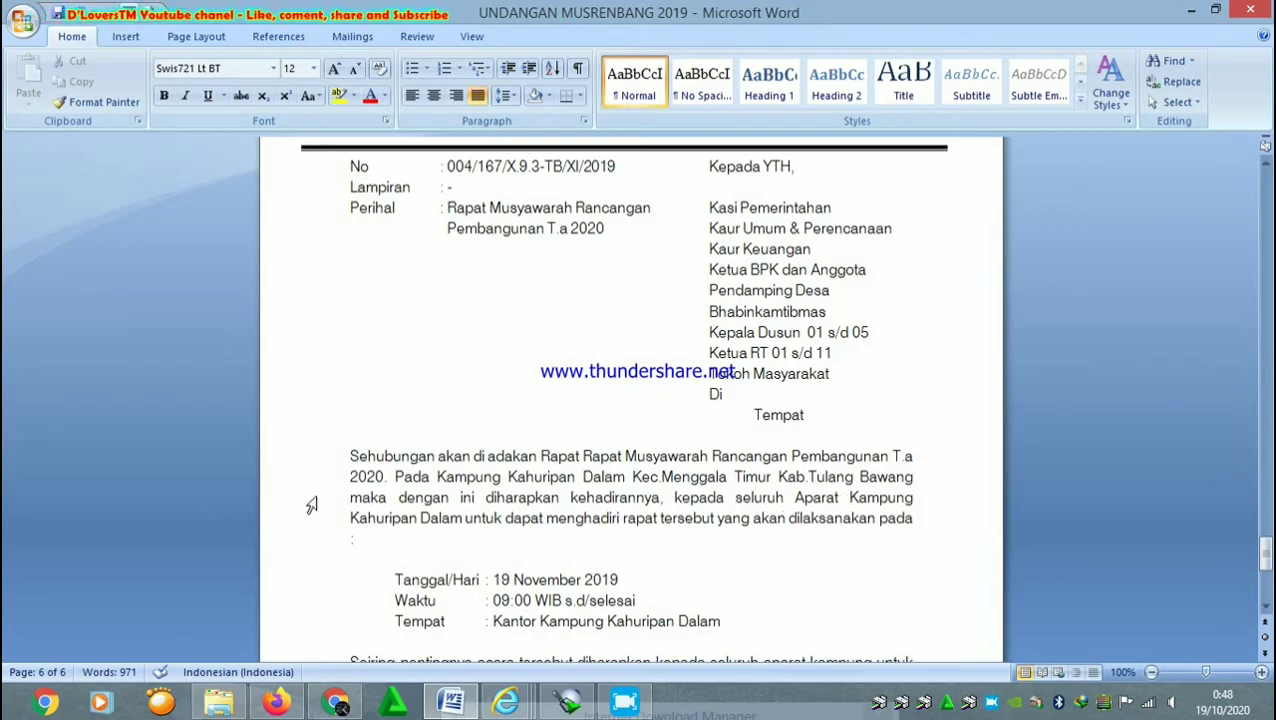
drag(437, 477, 969, 488)
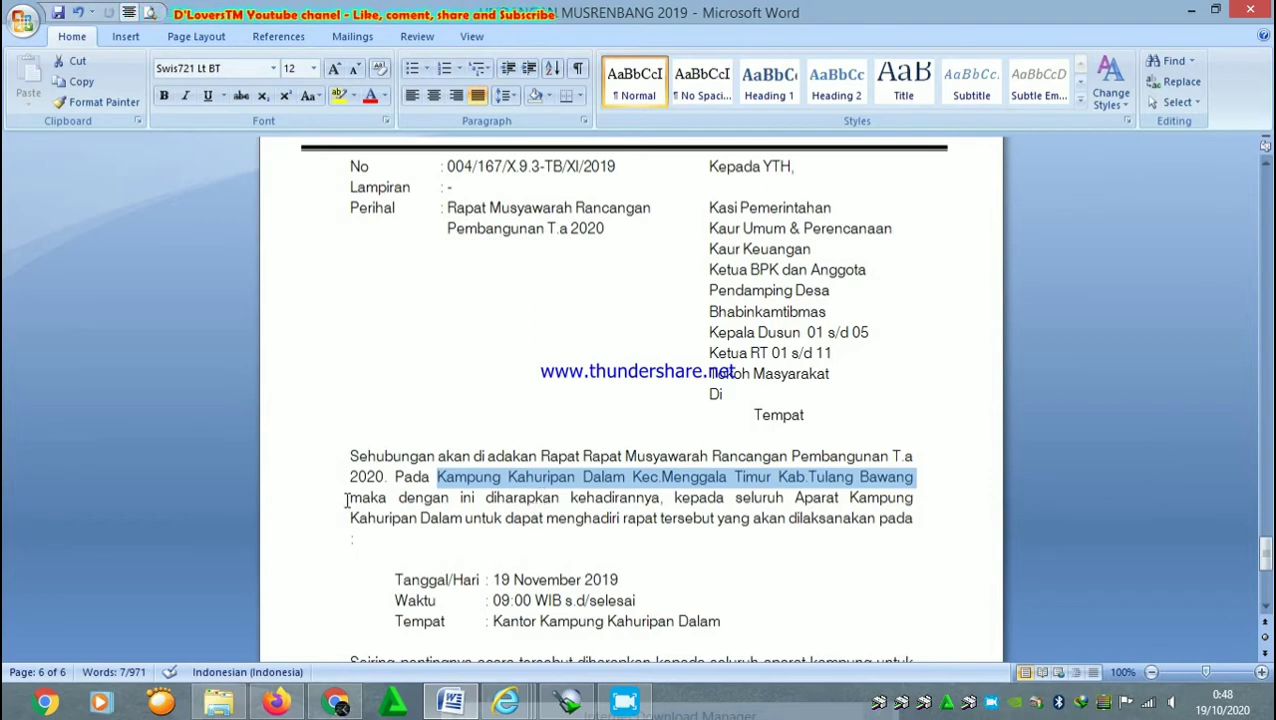
drag(347, 500, 899, 520)
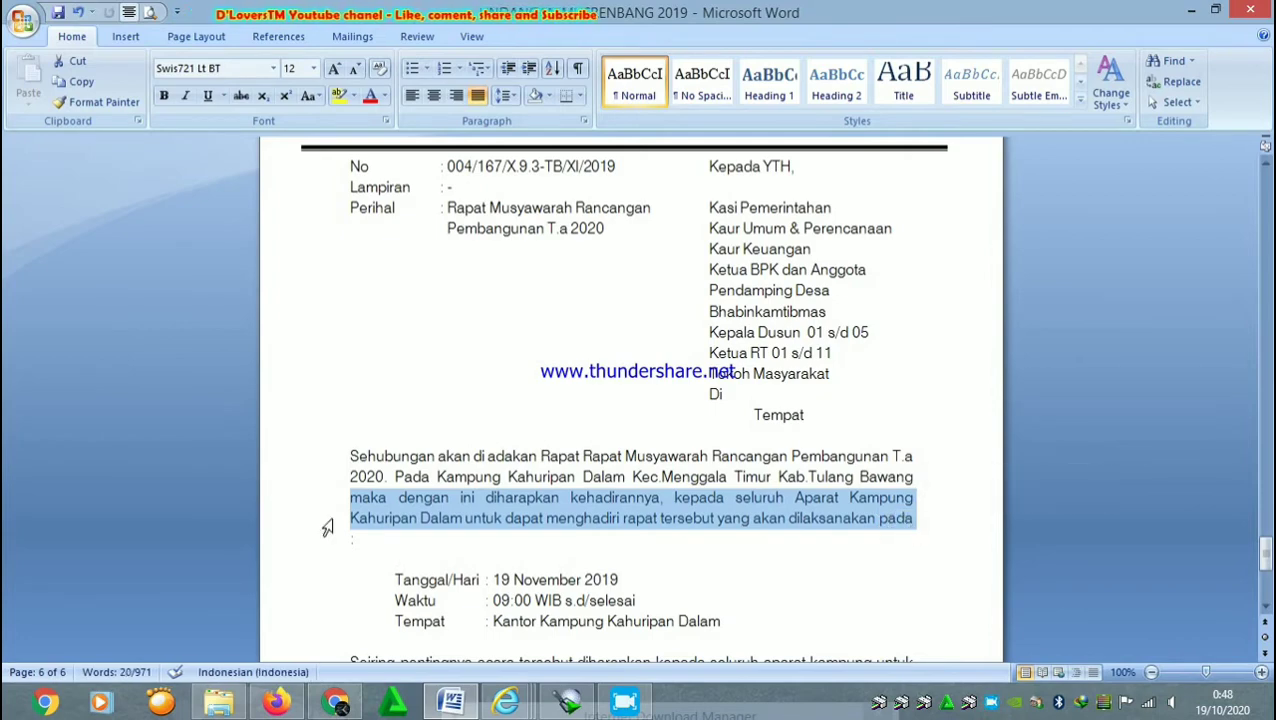
click(733, 525)
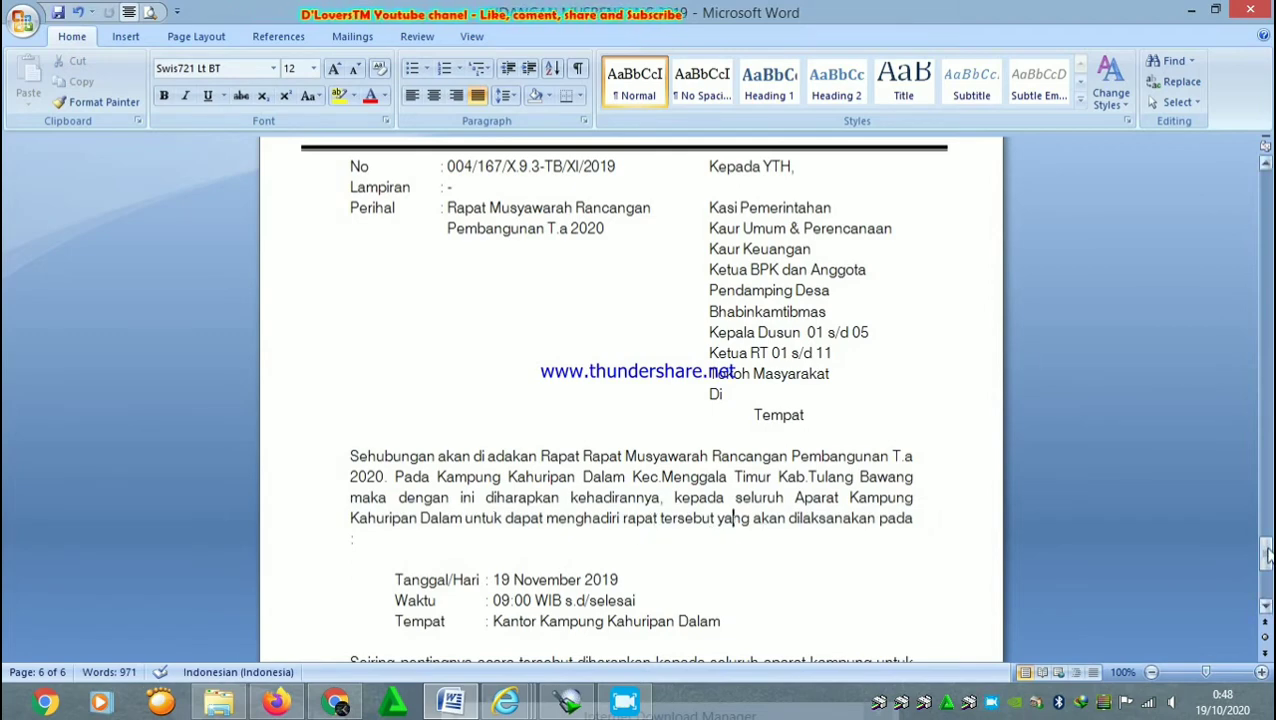
drag(1266, 549, 1266, 558)
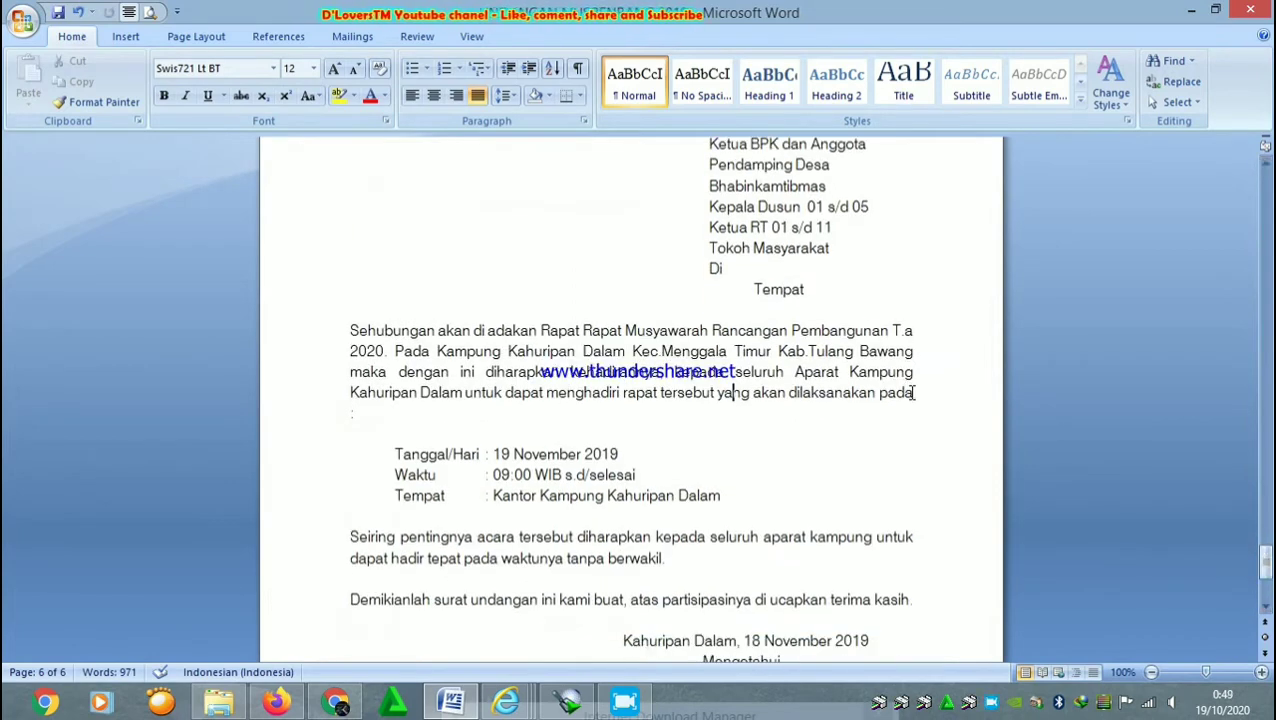
drag(914, 393, 361, 339)
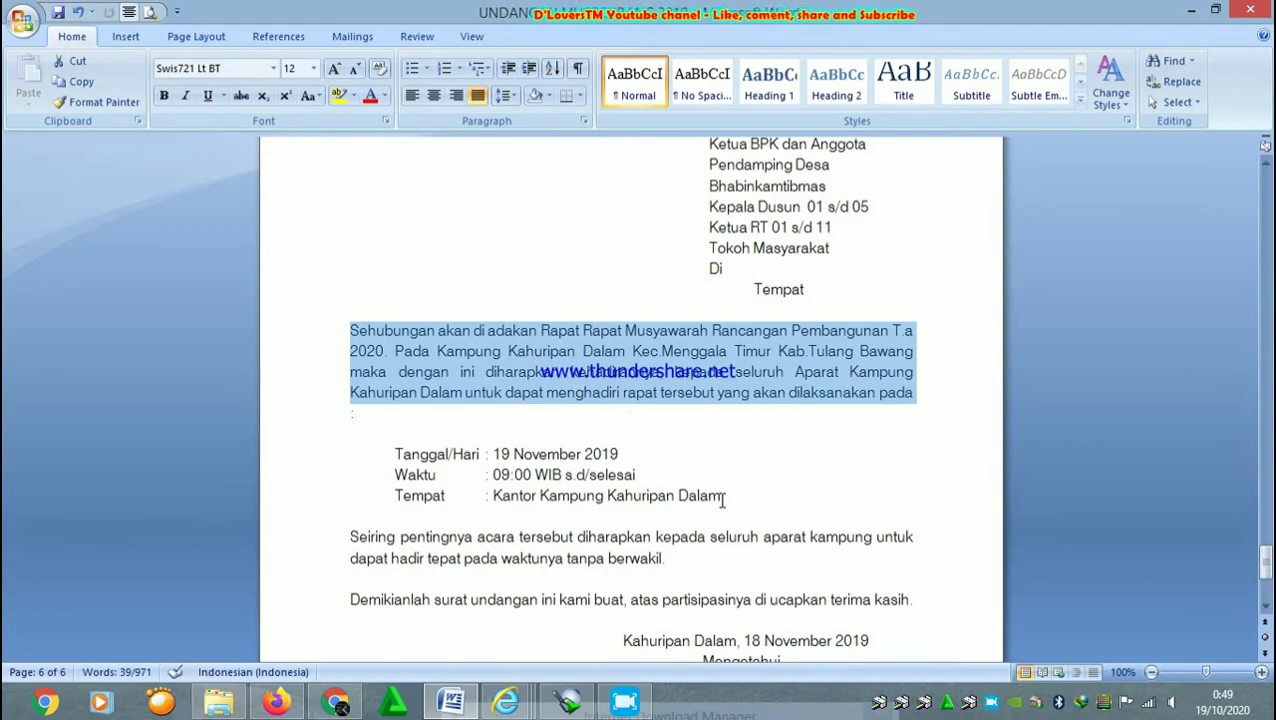
Examine the meeting details, highlighting the whole block and its Tanggal/Hari date, Waktu time and Tempat line in turn.
drag(724, 500, 403, 458)
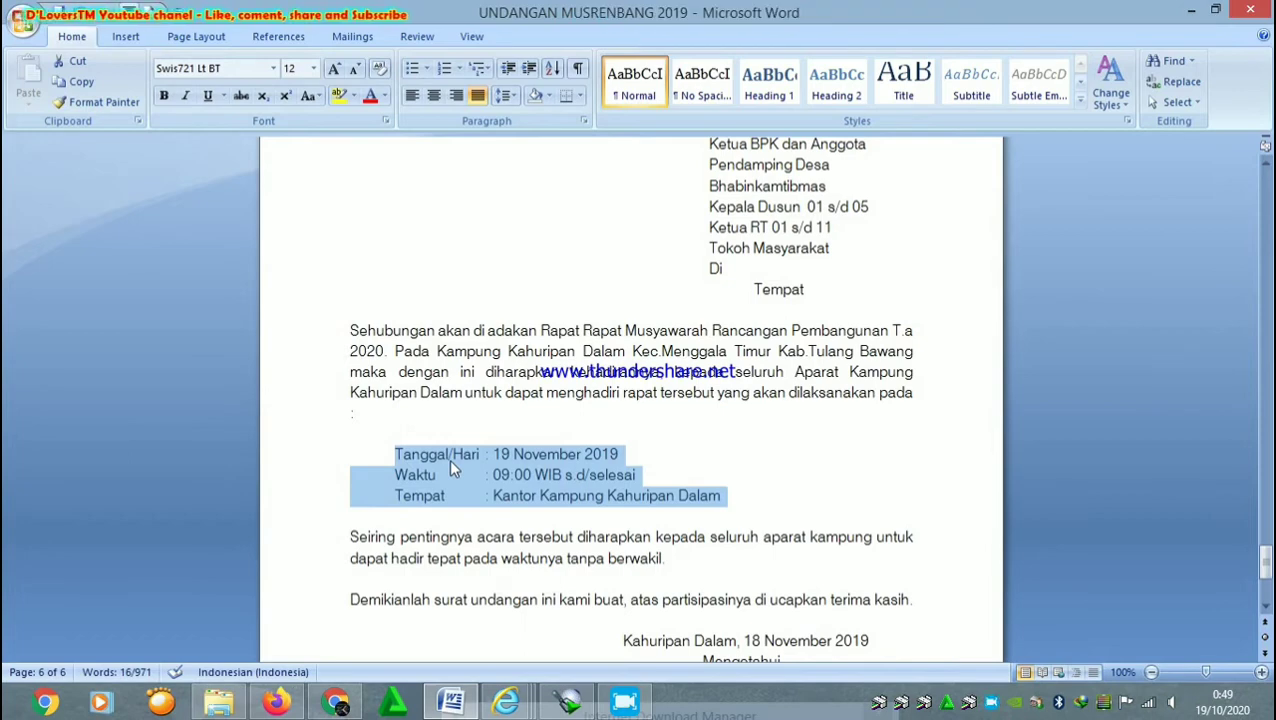
click(449, 459)
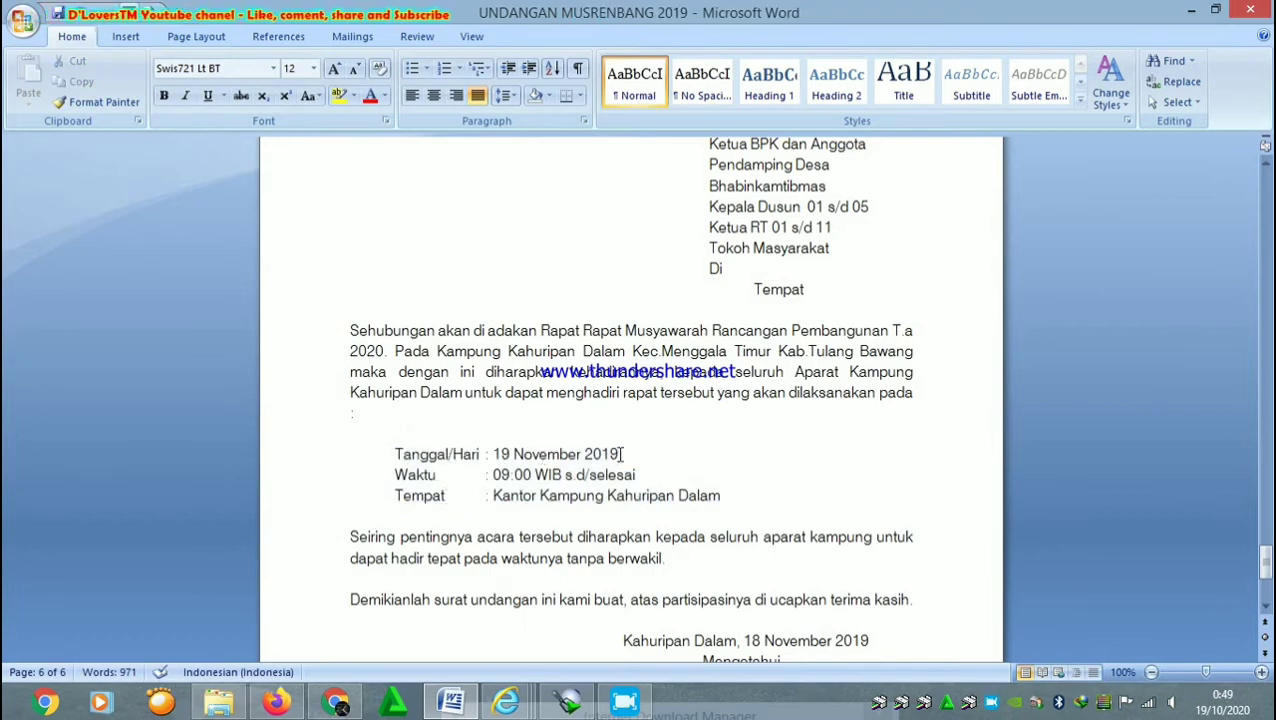
drag(621, 454, 496, 458)
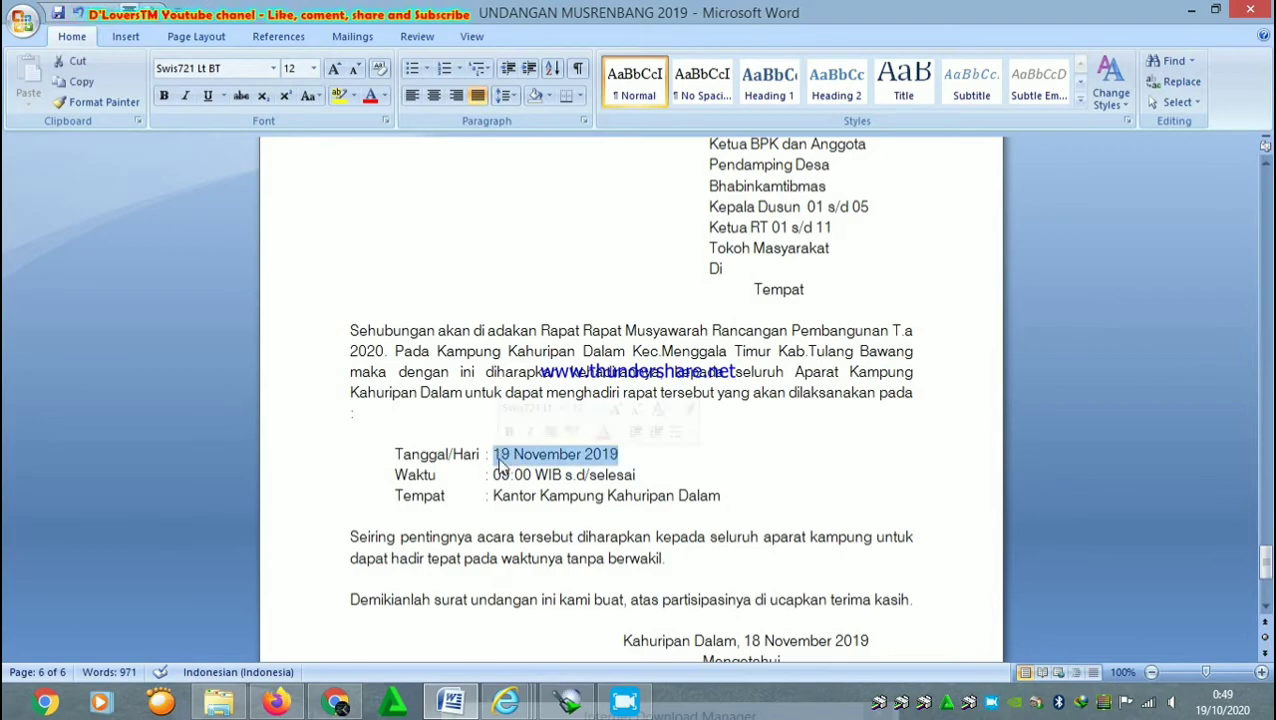
click(638, 475)
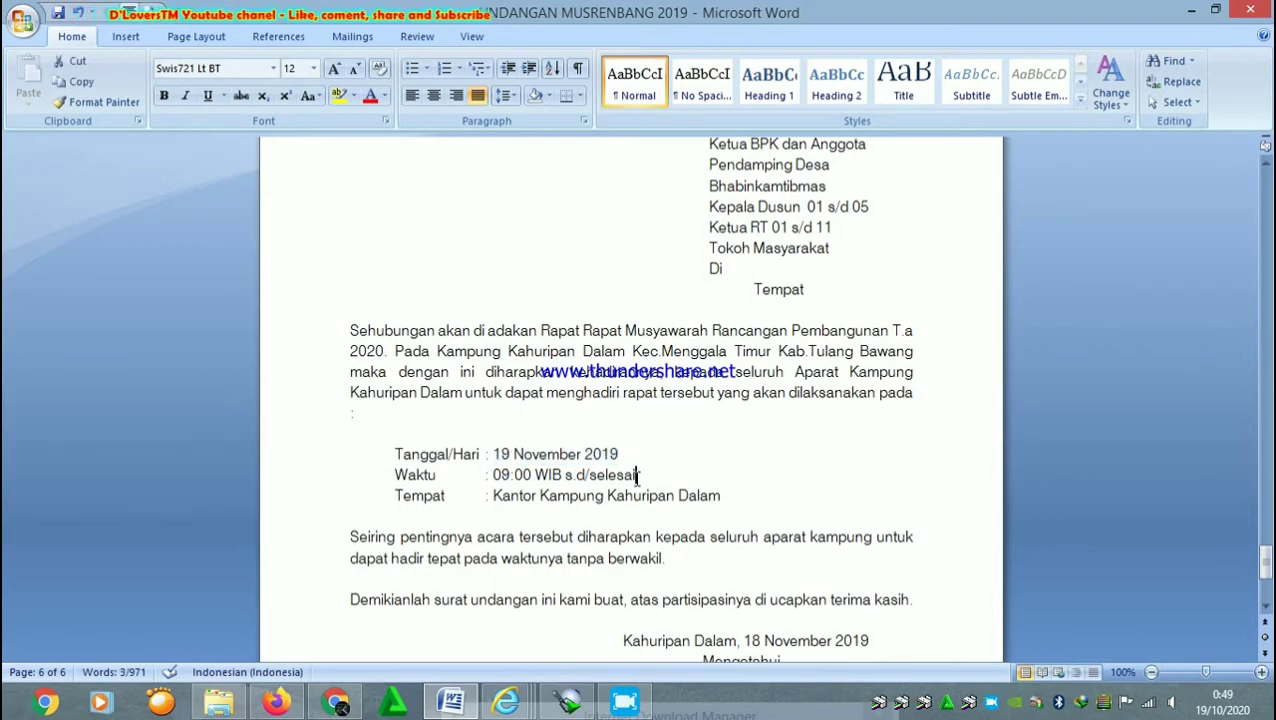
drag(638, 475, 492, 477)
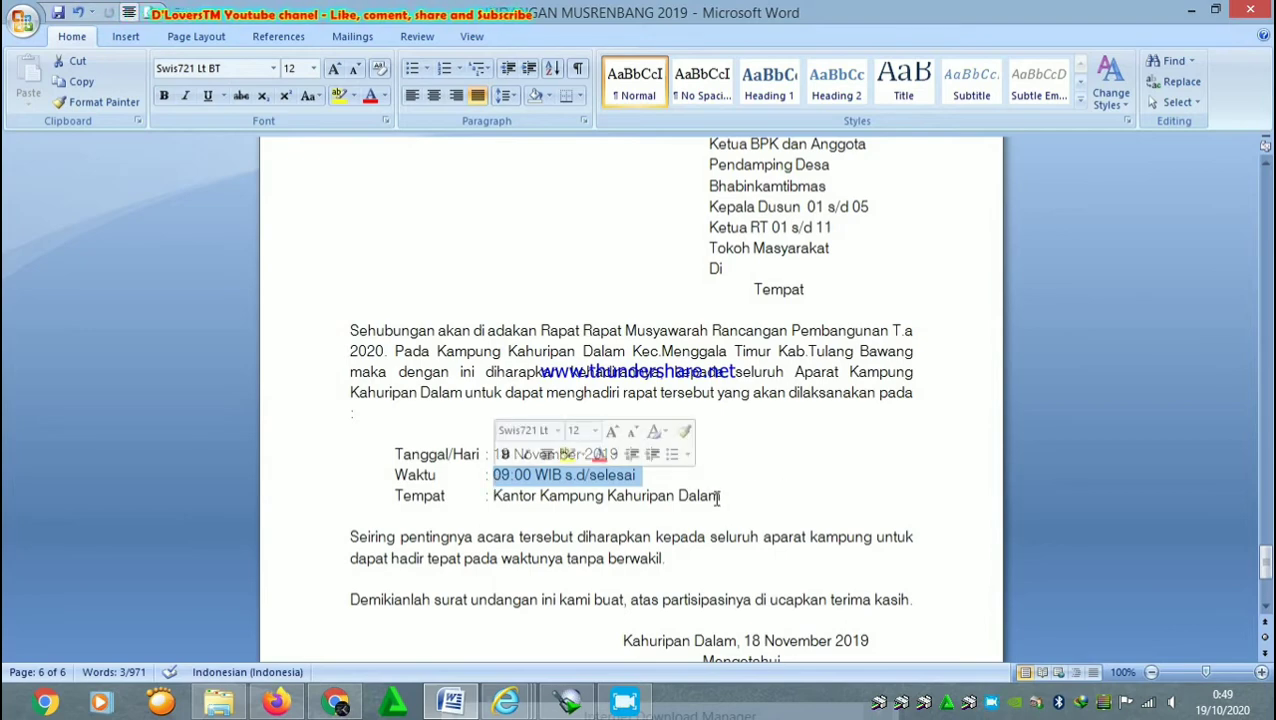
drag(721, 495, 405, 503)
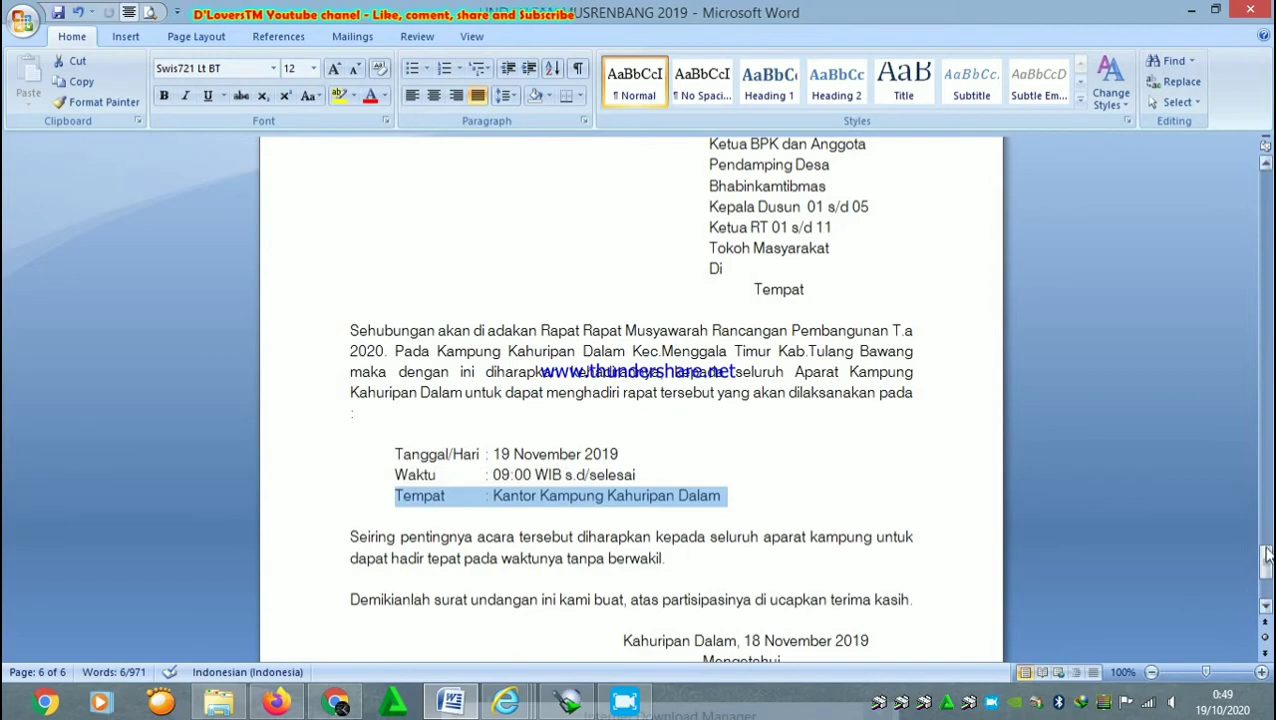
Examine the paragraph beginning "Seiring pentingnya acara tersebut", highlighting its full request for punctual attendance without a representative.
drag(1266, 556, 1266, 567)
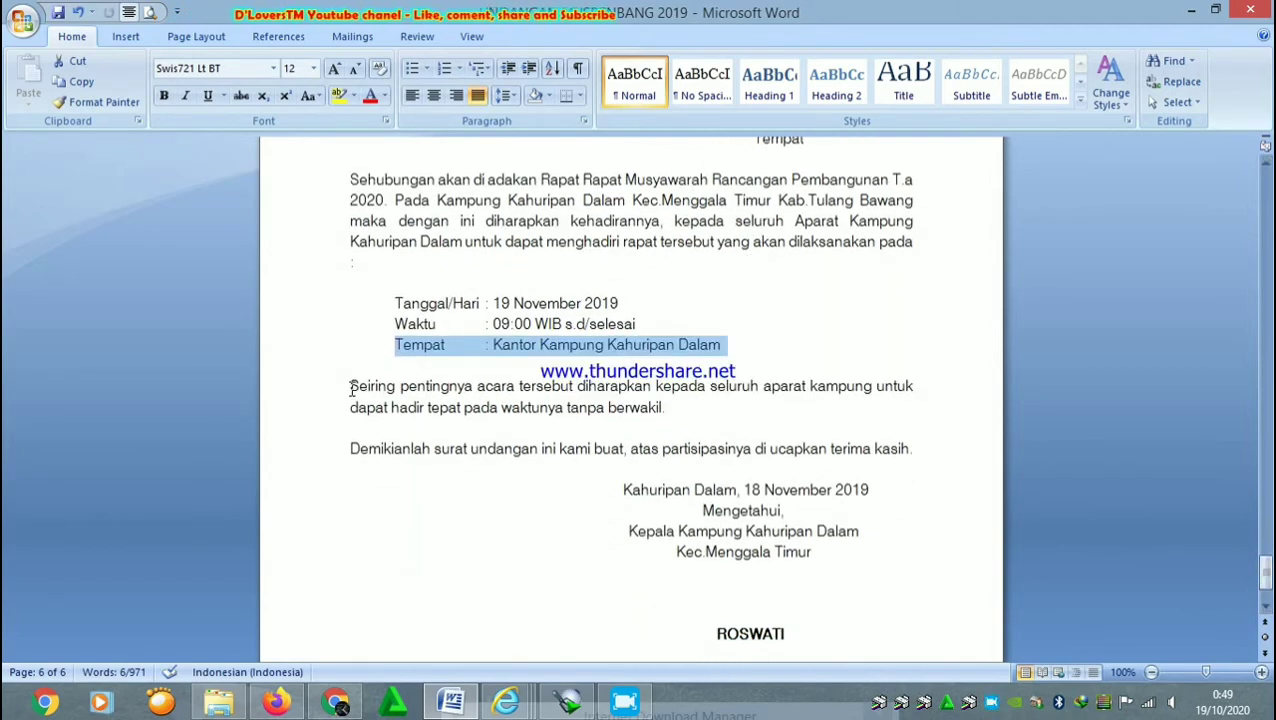
drag(351, 388, 675, 418)
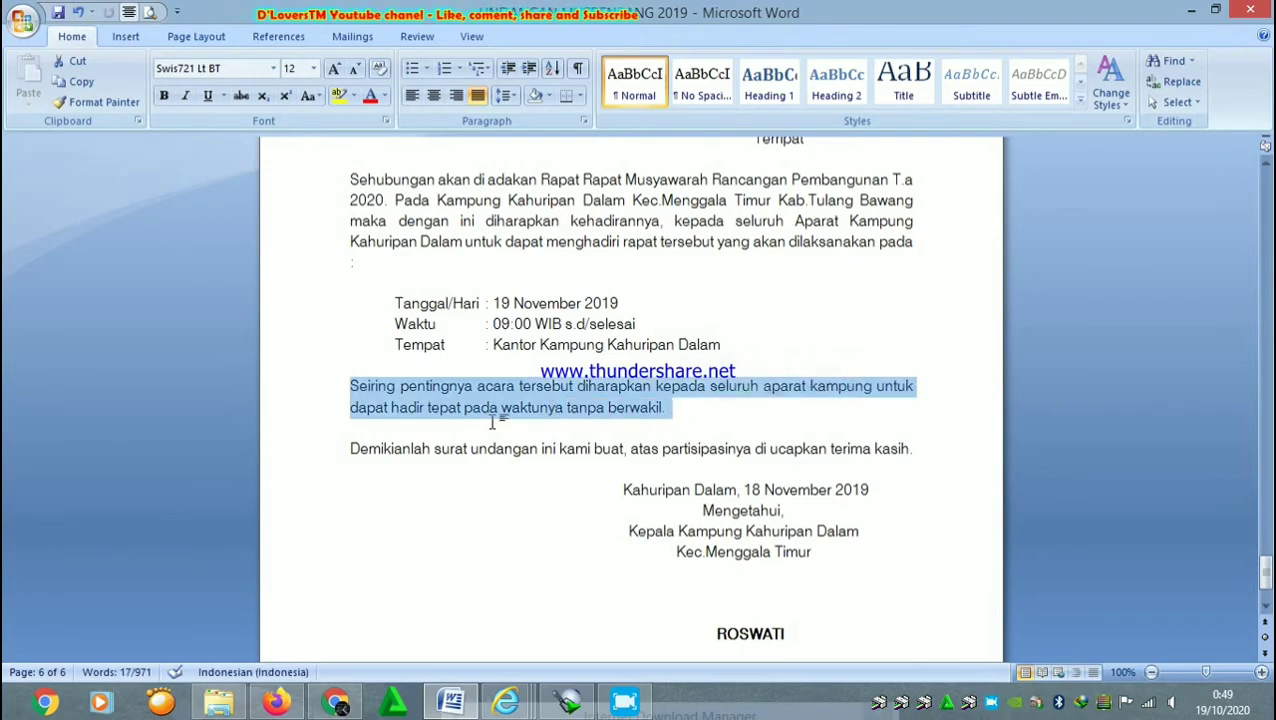
click(340, 424)
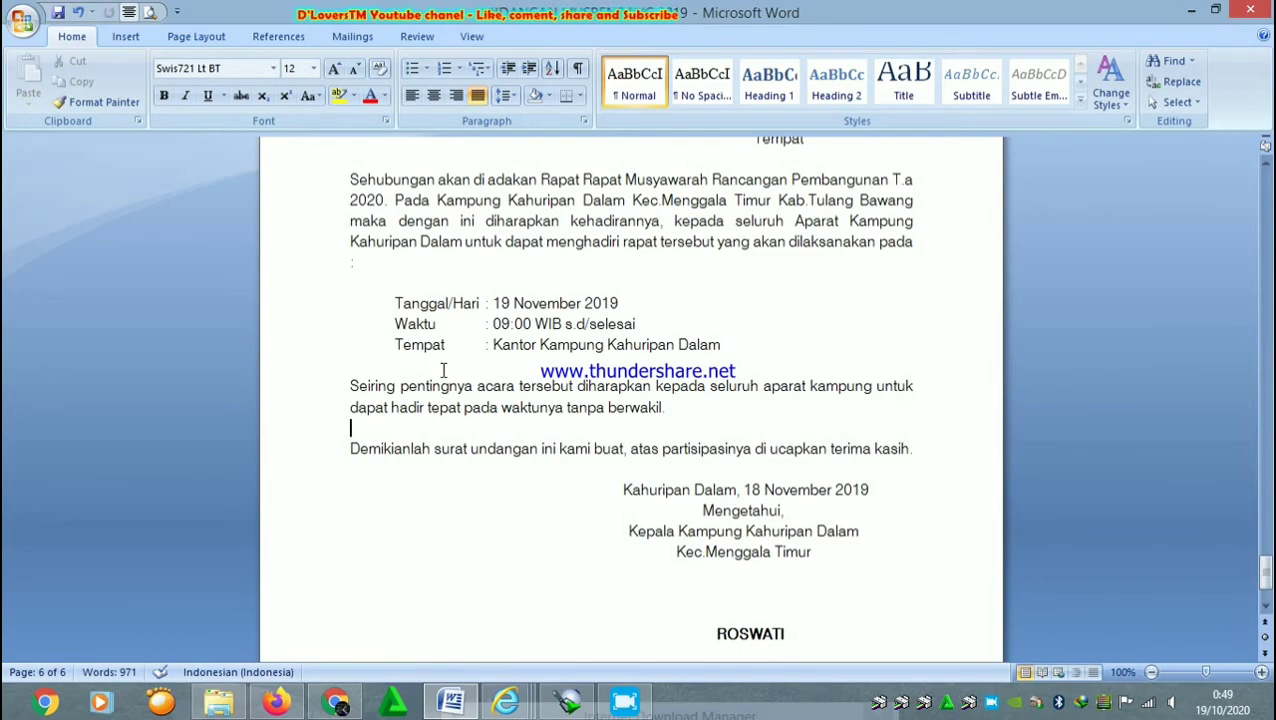
click(668, 410)
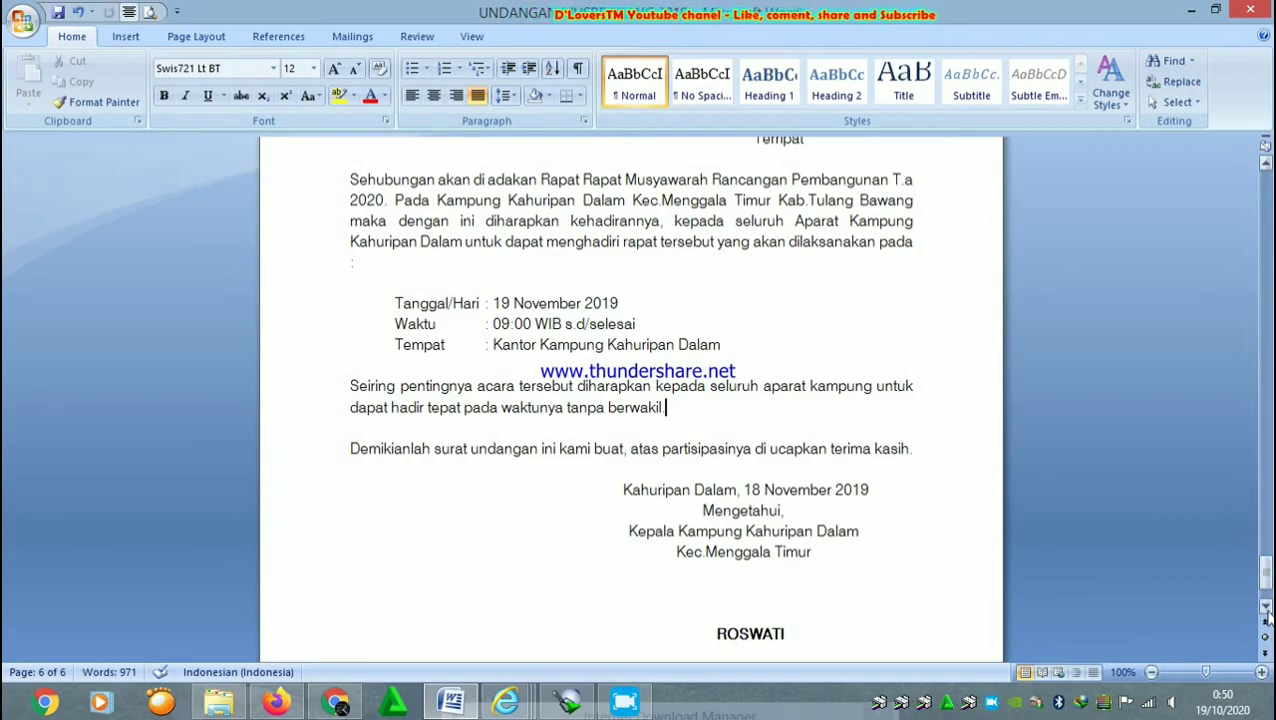
Examine the closing sentence beginning "Demikianlah surat undangan ini kami buat", highlighting the whole line.
drag(1266, 576, 1266, 584)
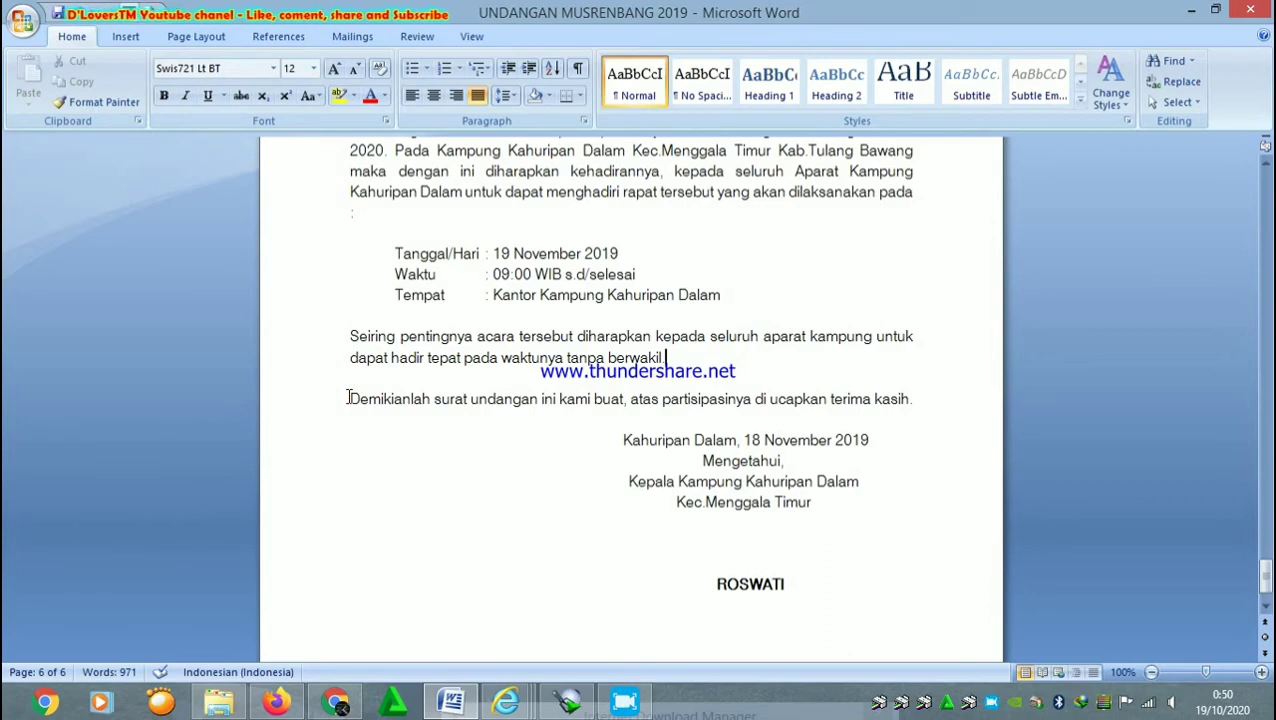
drag(348, 398, 914, 399)
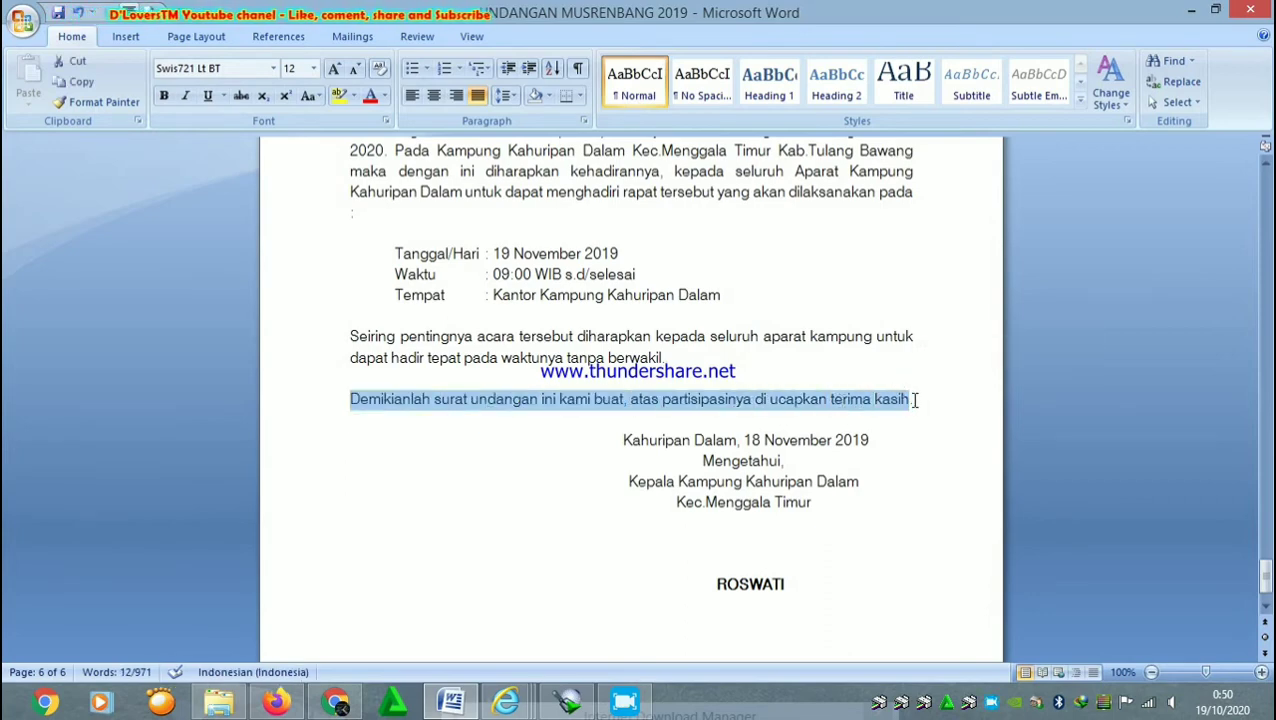
click(913, 401)
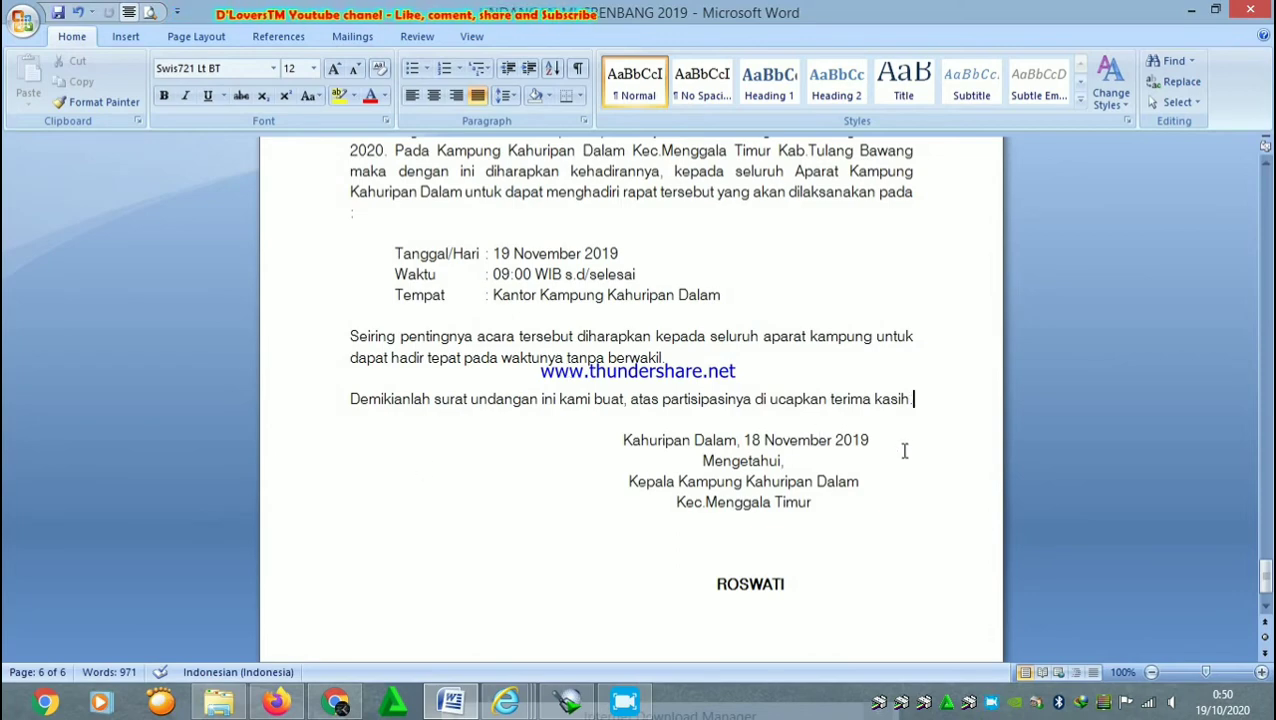
Examine the signature block, highlighting the place and date line, the "Mengetahui" and Kepala Kampung title lines, and the signatory's name.
drag(866, 441, 650, 436)
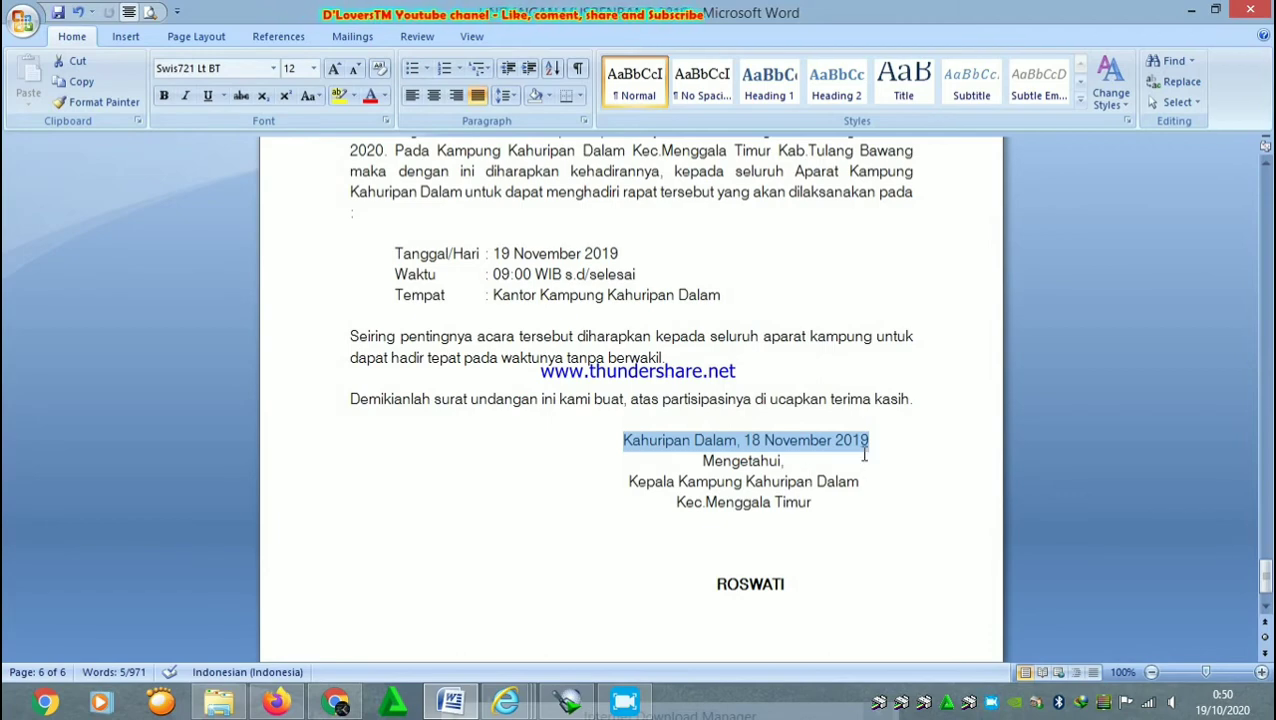
click(1265, 610)
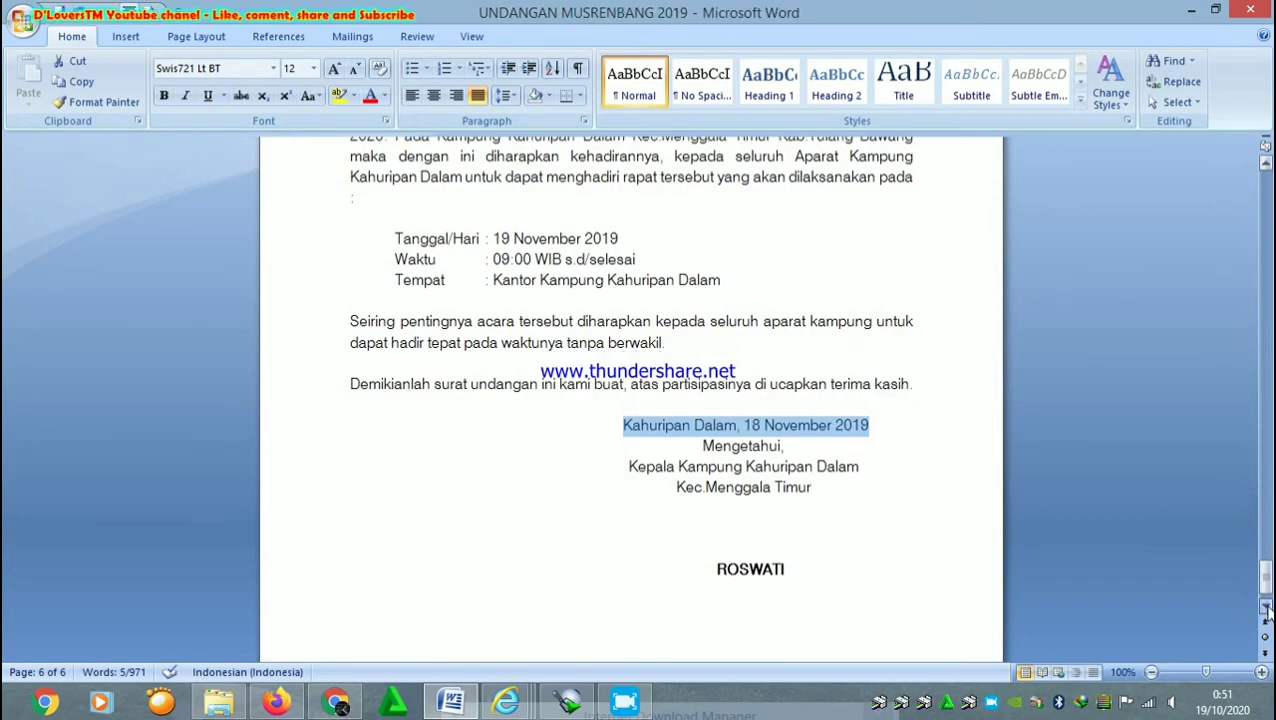
click(1265, 610)
click(1265, 610)
drag(701, 400, 815, 446)
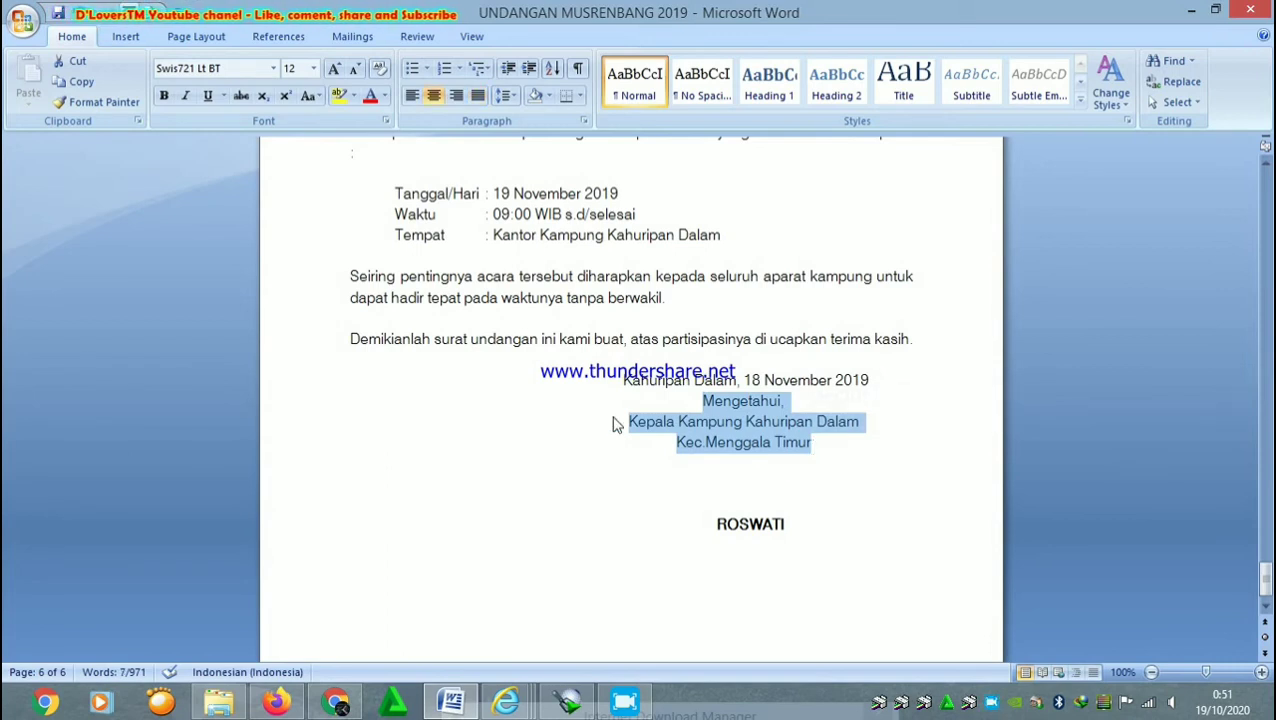
click(715, 450)
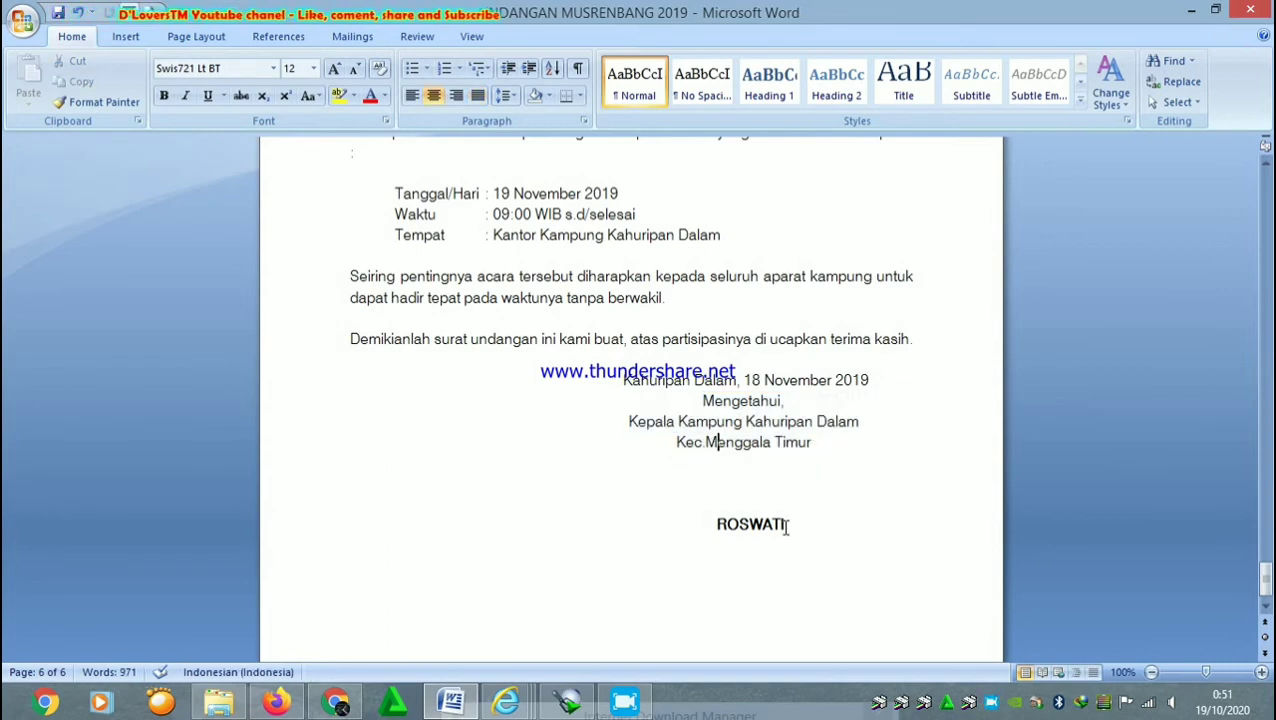
drag(785, 524, 713, 533)
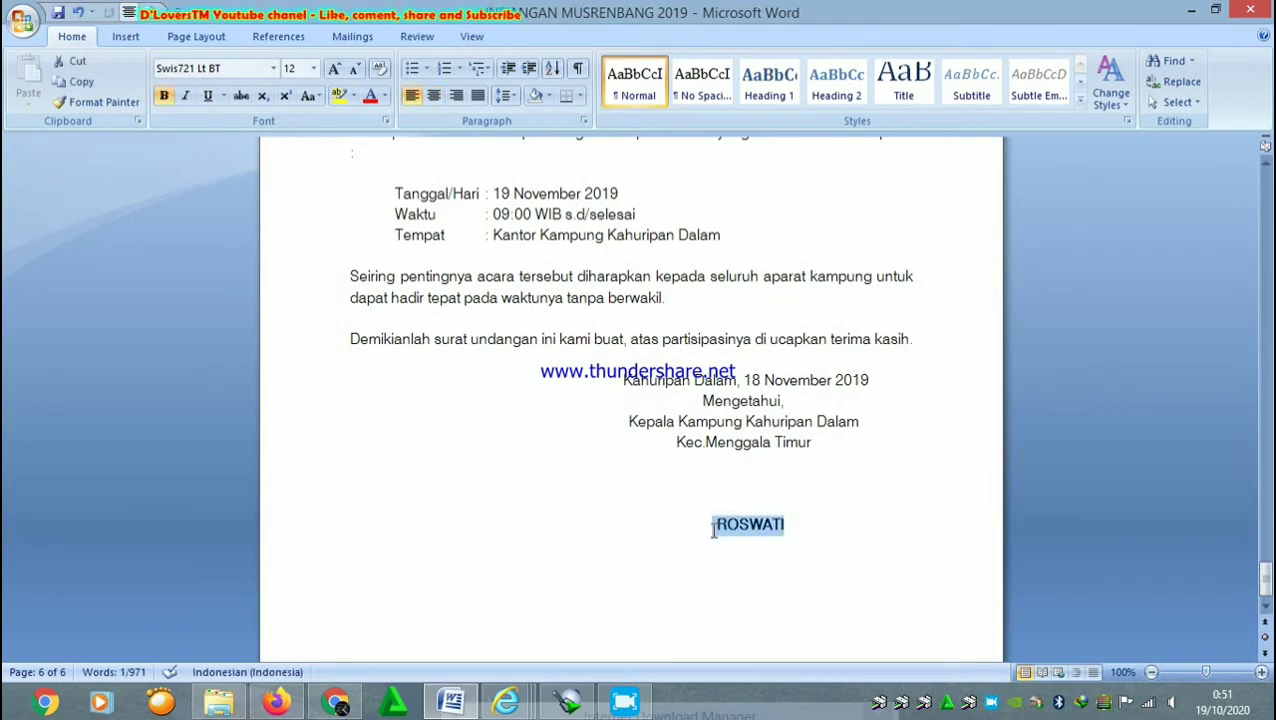
Replace the spacing before the signatory's name with tab indents so the name sits beneath the Kepala Kampung title.
click(713, 532)
key(BackSpace)
key(BackSpace)
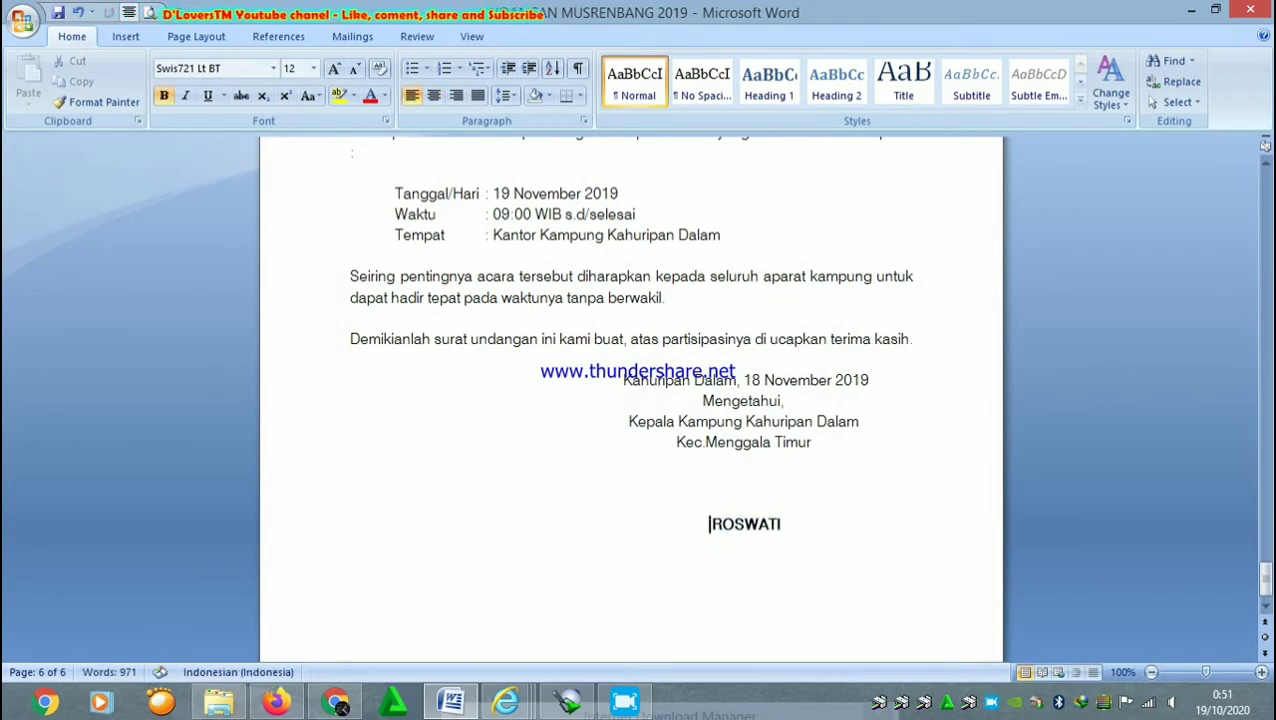
key(Tab)
key(Tab)
key(Tab)
key(Tab)
key(Tab)
key(Tab)
key(Tab)
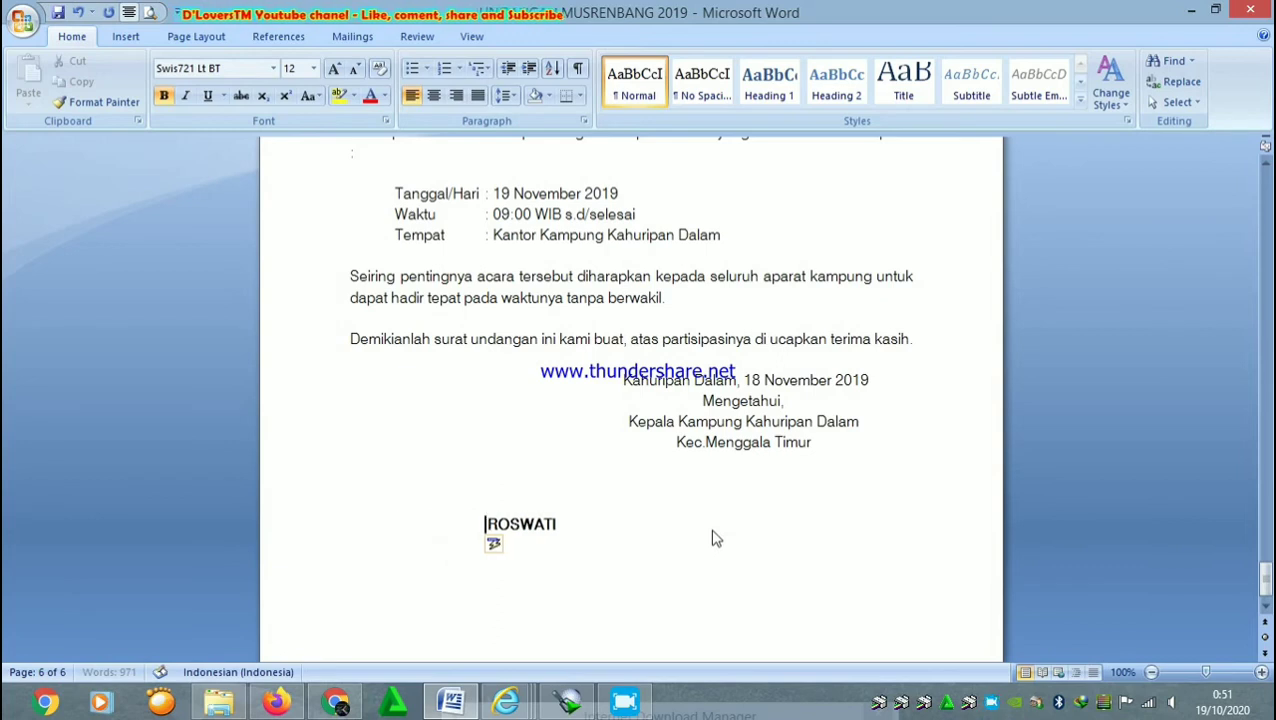
key(Tab)
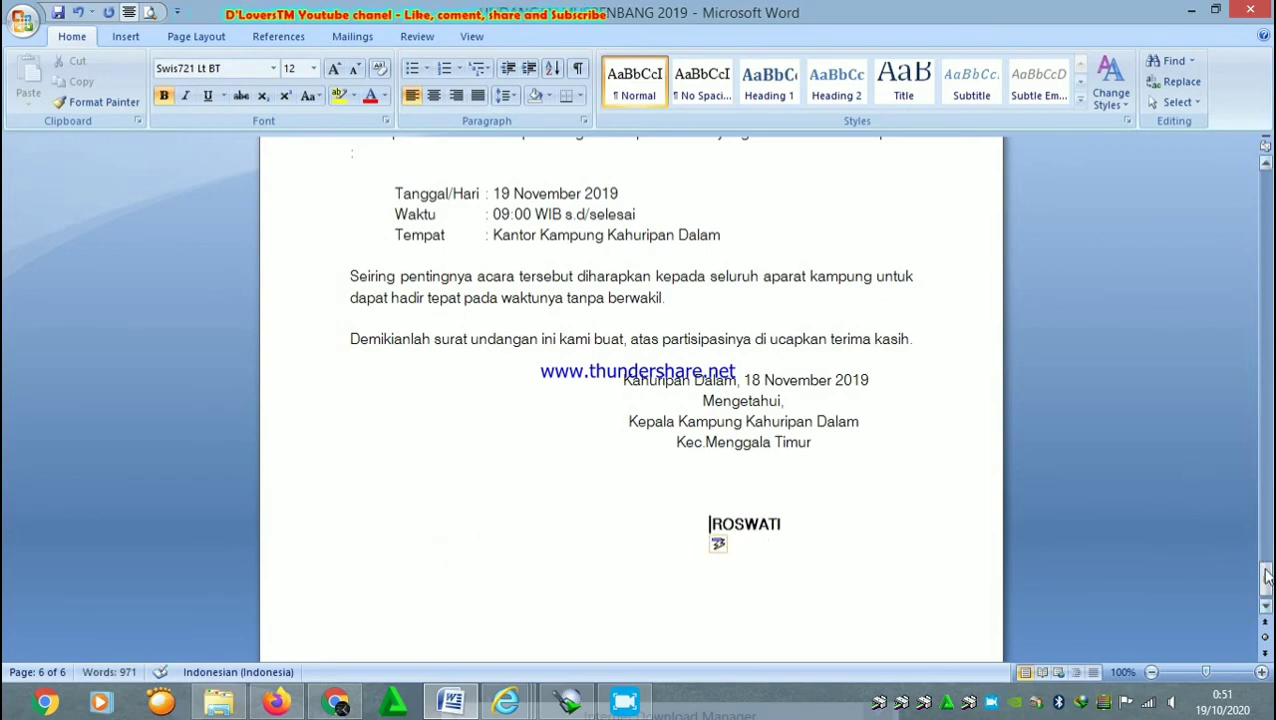
Remove the bold formatting from the signatory's name at the end of the letter.
drag(1265, 574, 1265, 581)
drag(781, 508, 711, 508)
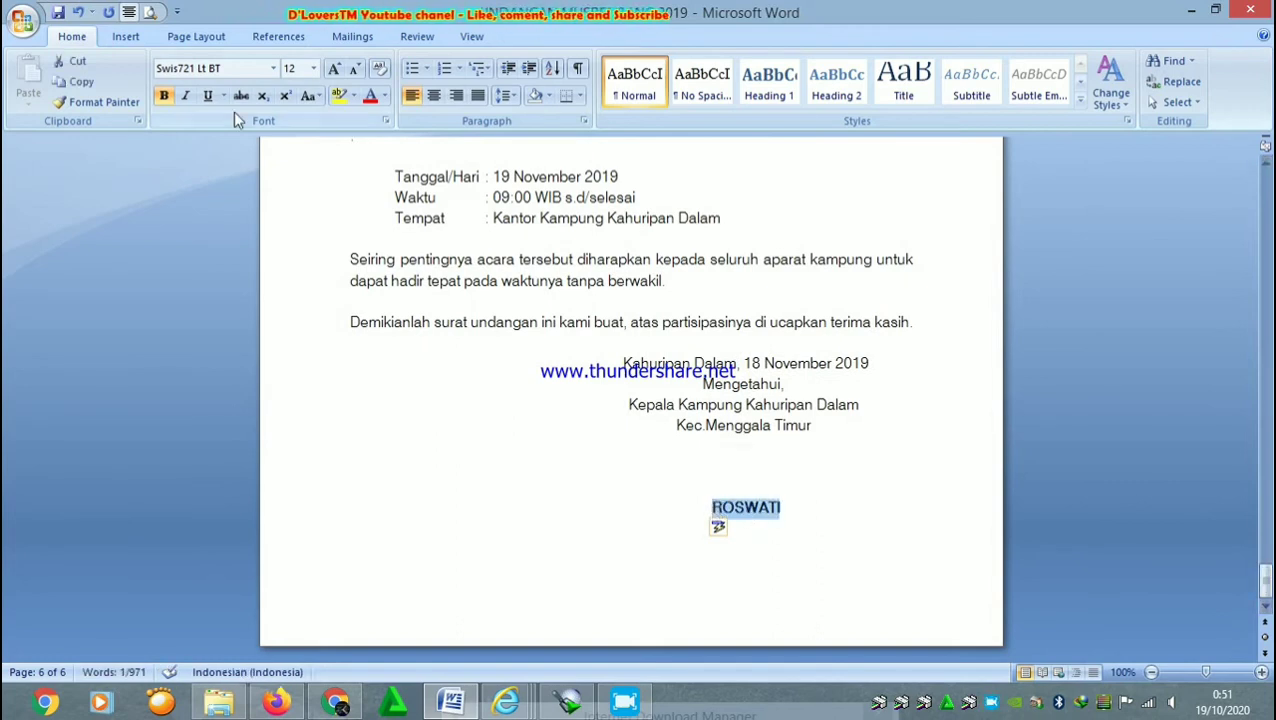
click(165, 97)
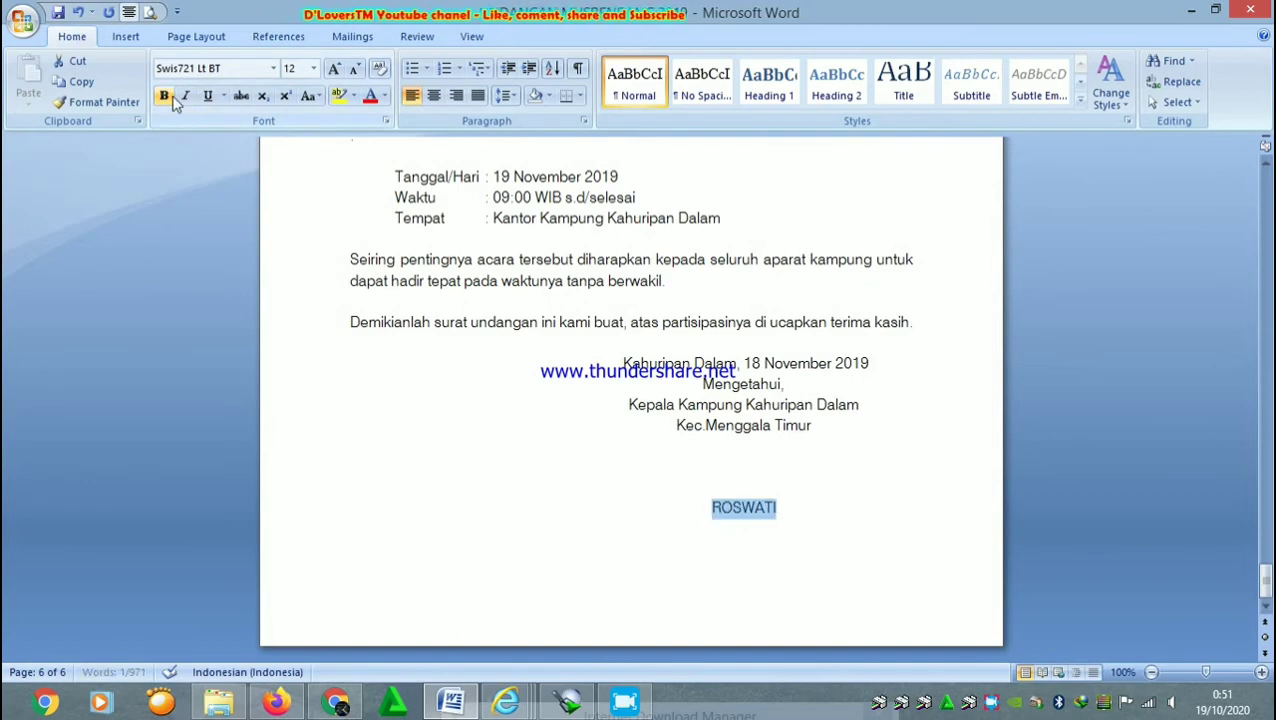
click(787, 497)
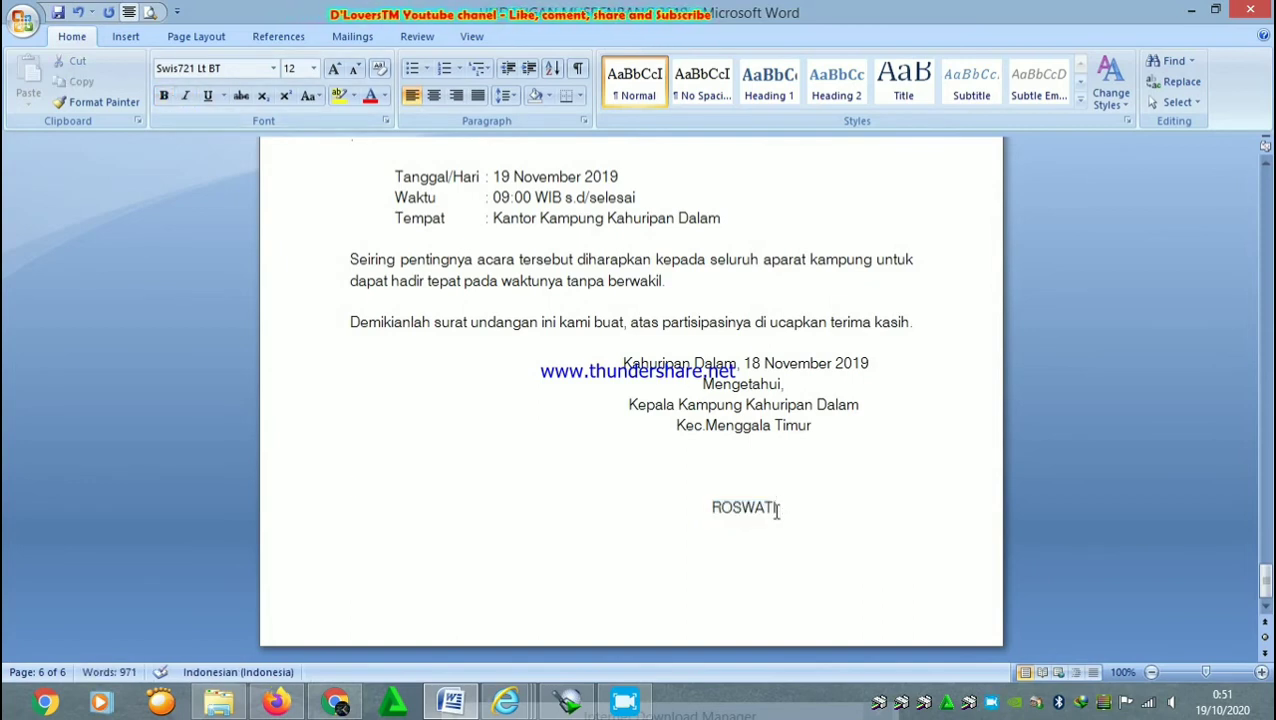
drag(780, 510, 710, 511)
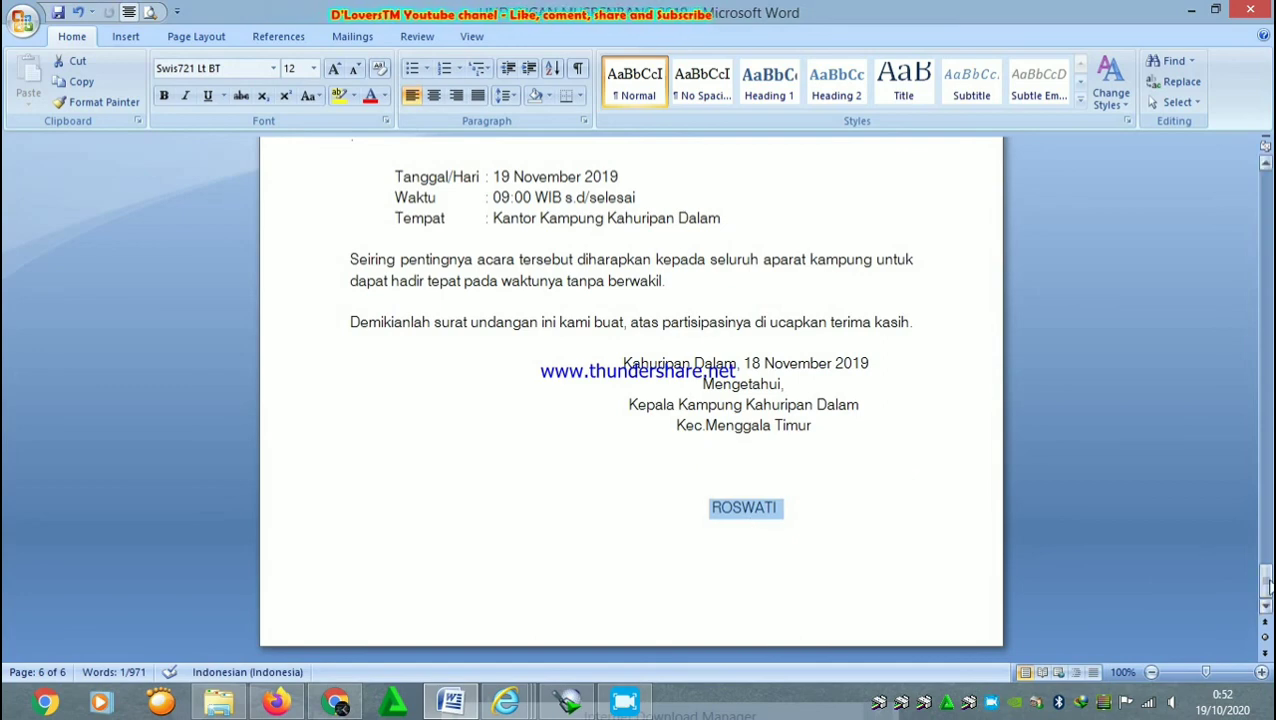
drag(1266, 582, 1266, 553)
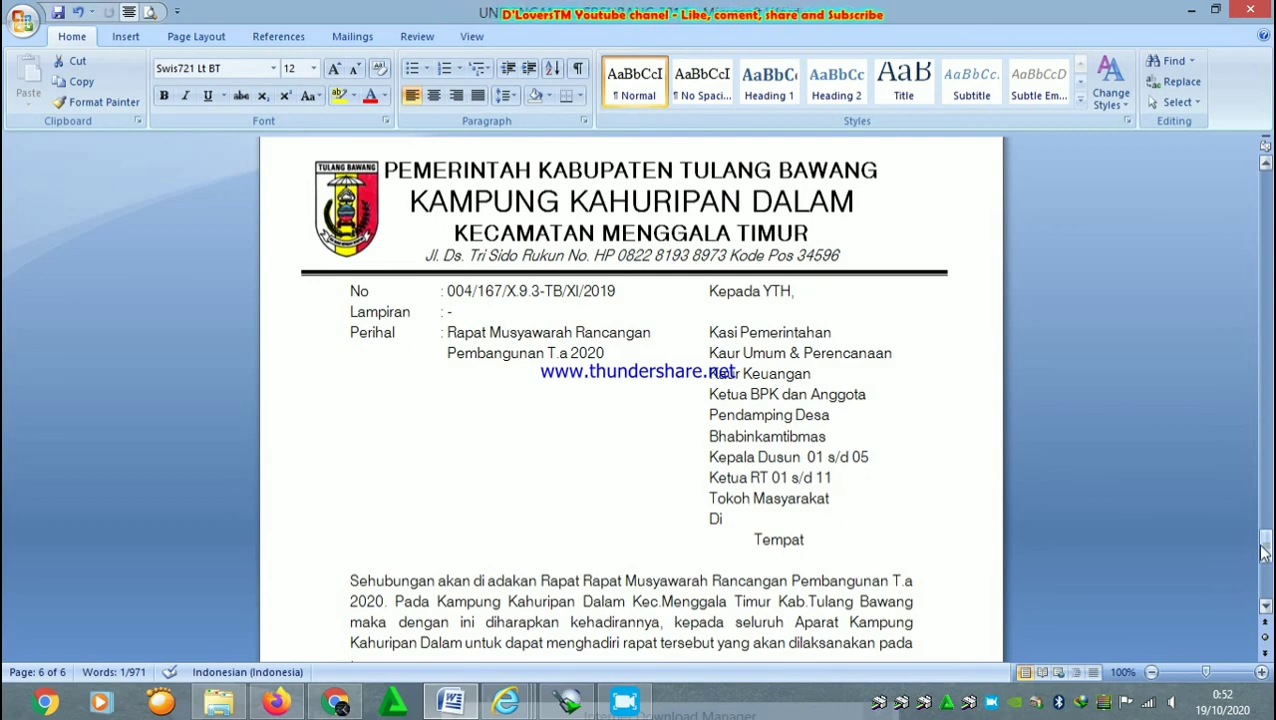
mouse_move(1264, 552)
mouse_down()
mouse_move(1266, 576)
mouse_move(1265, 546)
mouse_up()
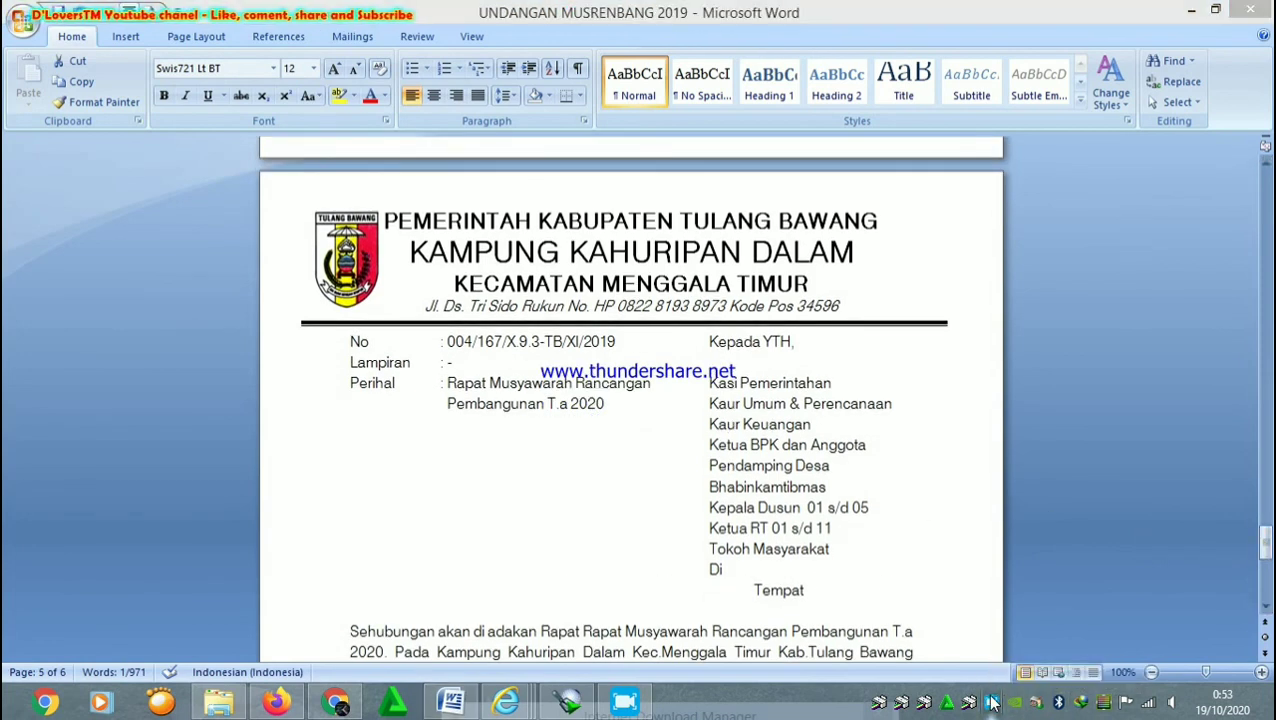
right_click(992, 703)
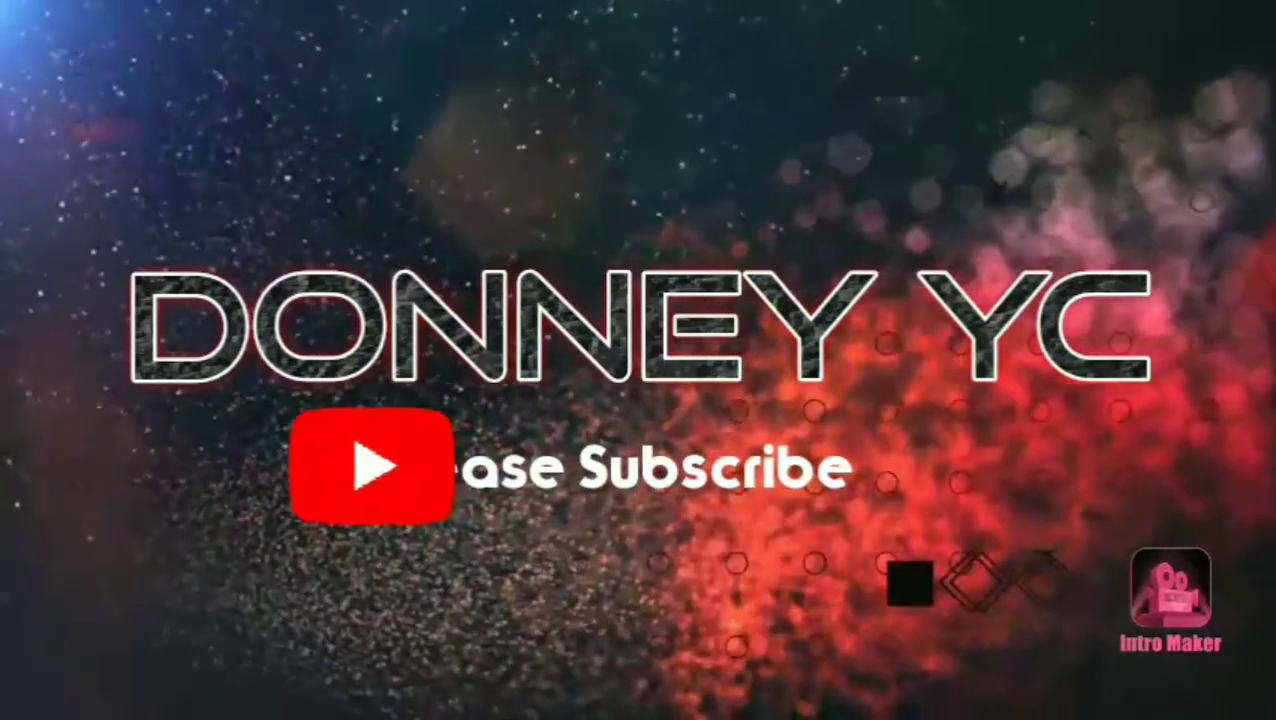